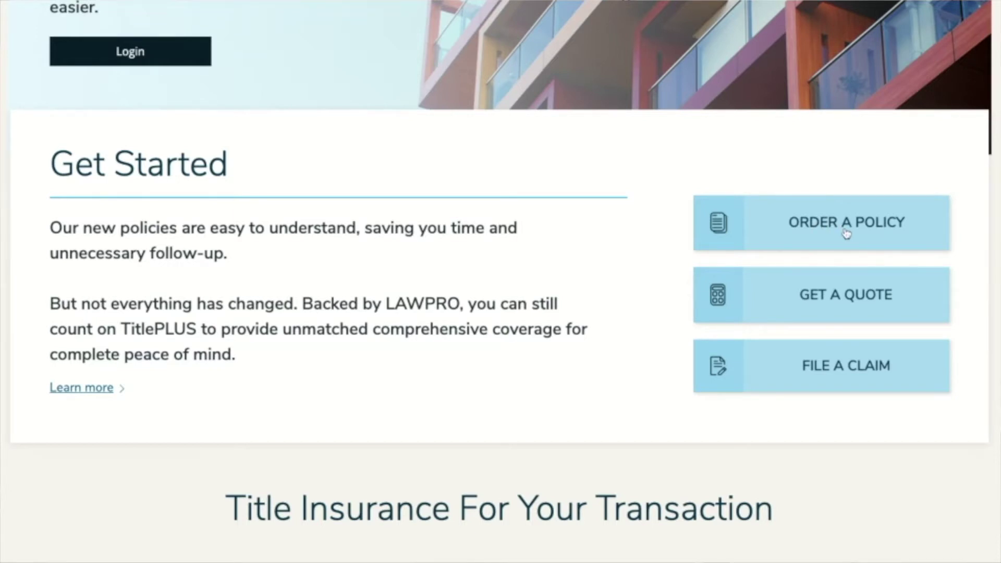
# Start a new TitlePLUS policy order and set the province to Ontario.
pyautogui.click(845, 233)
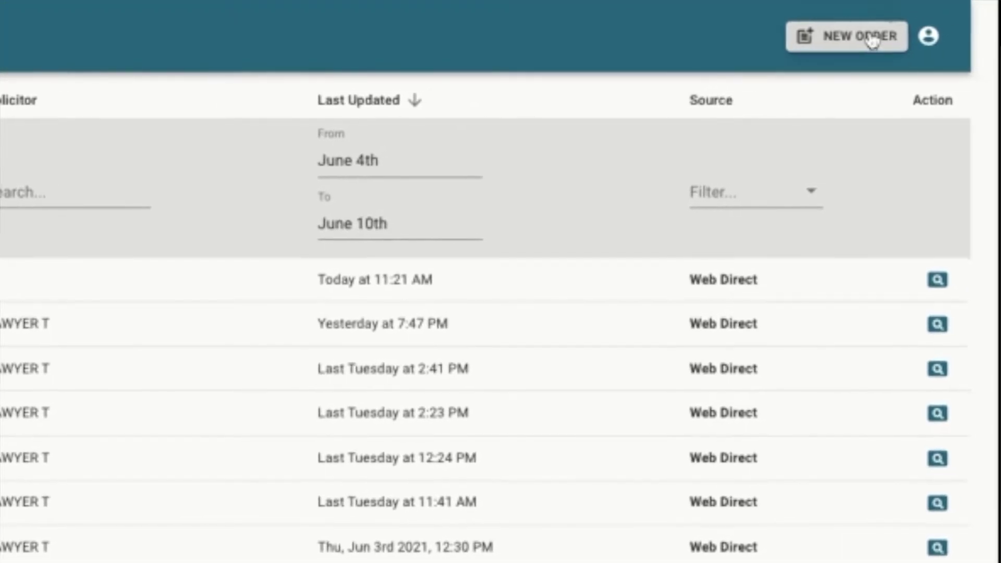
pyautogui.click(884, 35)
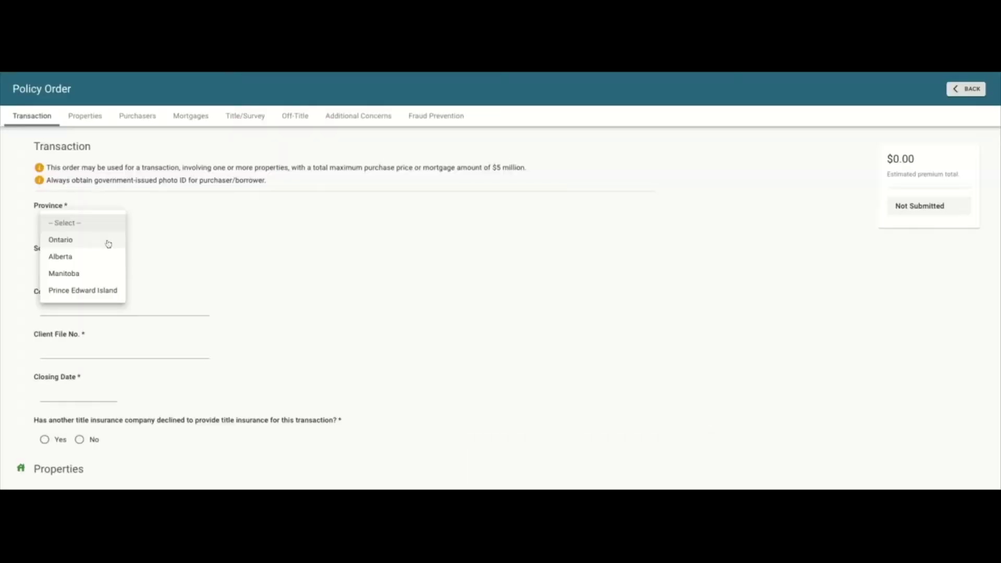
pyautogui.click(108, 242)
pyautogui.click(112, 265)
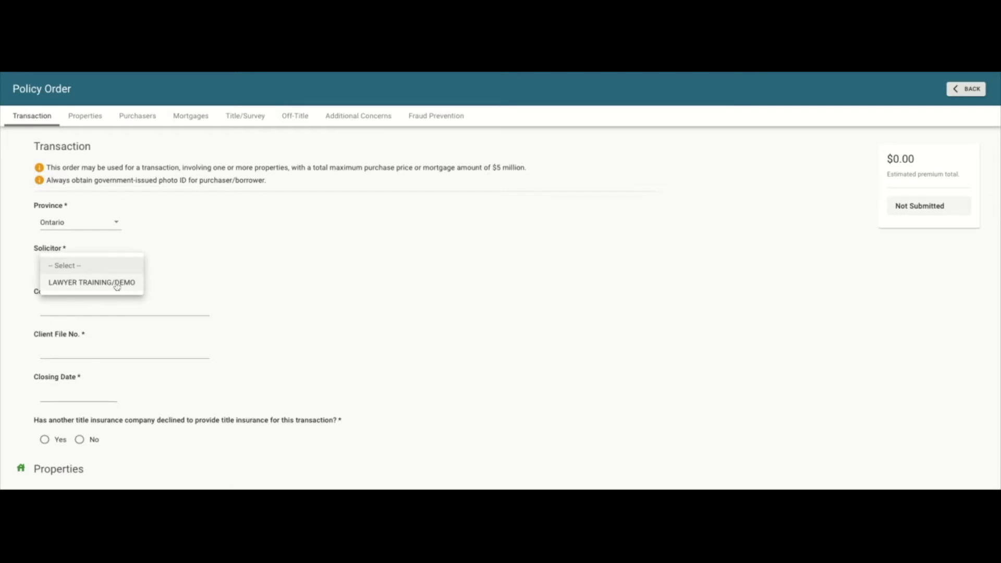
# Choose LAWYER TRAINING/DEMO as solicitor and enter the contact phone and client file number.
pyautogui.click(117, 286)
pyautogui.click(125, 309)
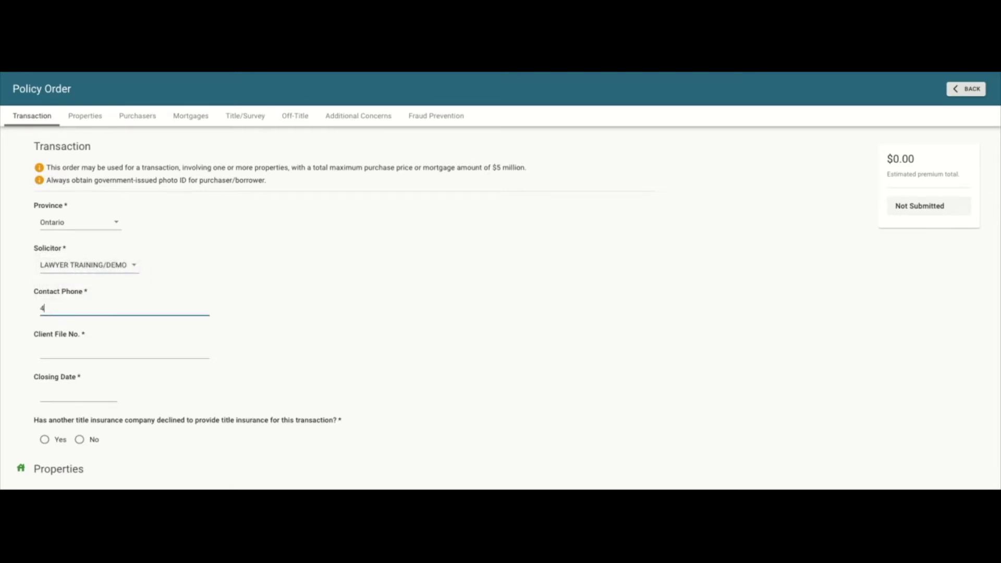
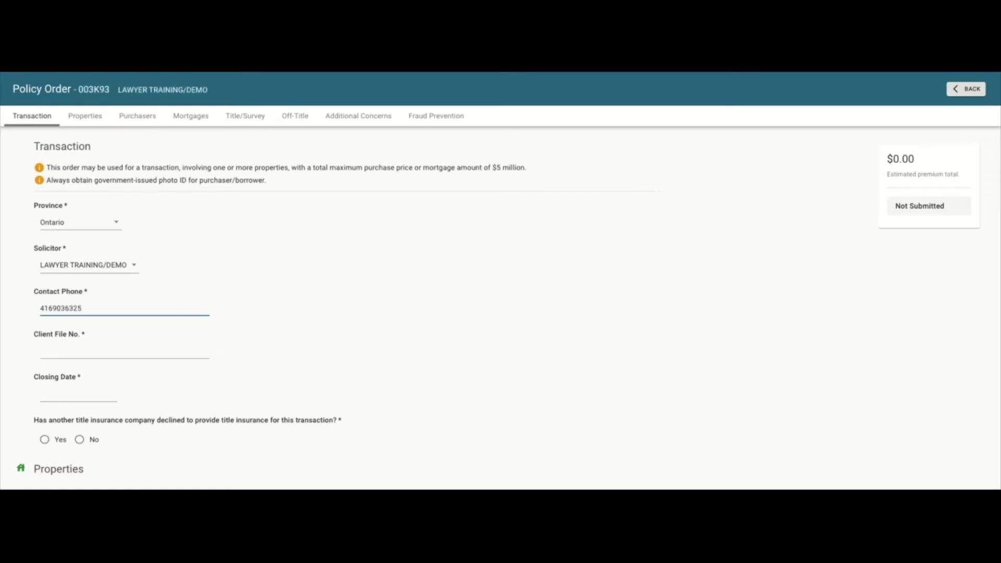
pyautogui.click(89, 350)
pyautogui.write('12345')
# Set closing date to June 08, 2021 and answer No to prior title insurance decline.
pyautogui.click(80, 395)
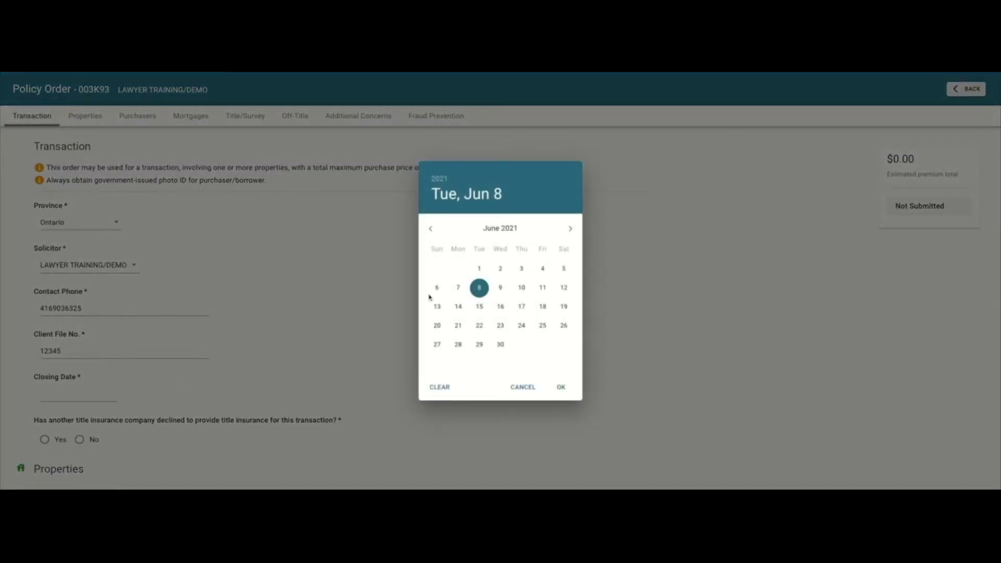
pyautogui.click(479, 288)
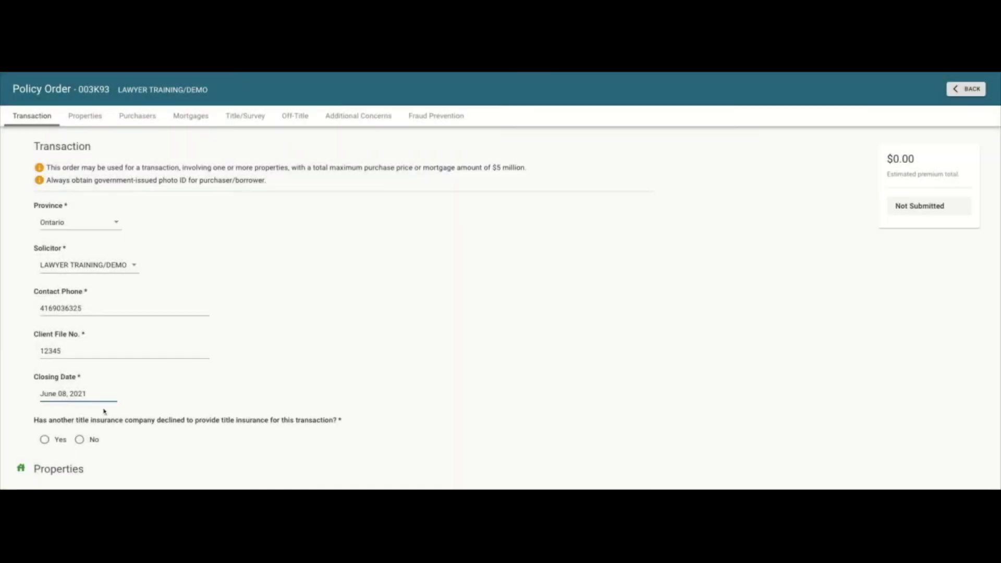
pyautogui.scroll(-2, 118, 417)
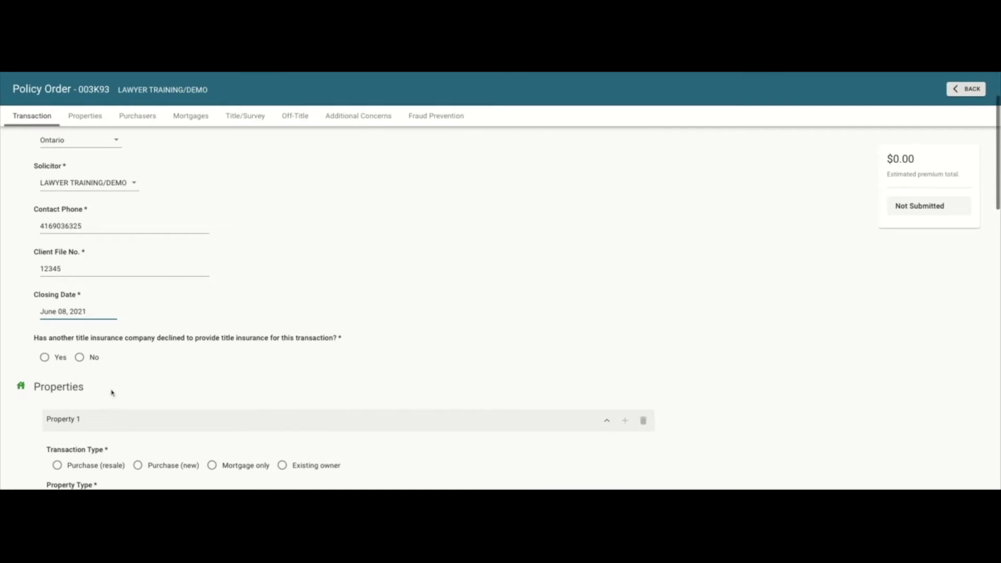
pyautogui.click(80, 357)
pyautogui.scroll(-4, 135, 352)
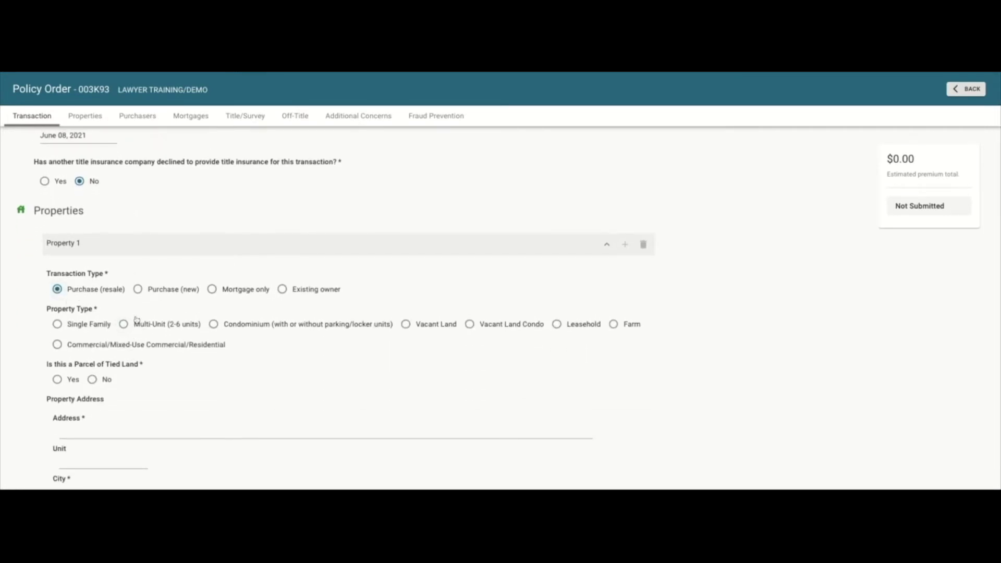
# Mark Property 1 as single family and not tied land.
pyautogui.scroll(-1, 187, 344)
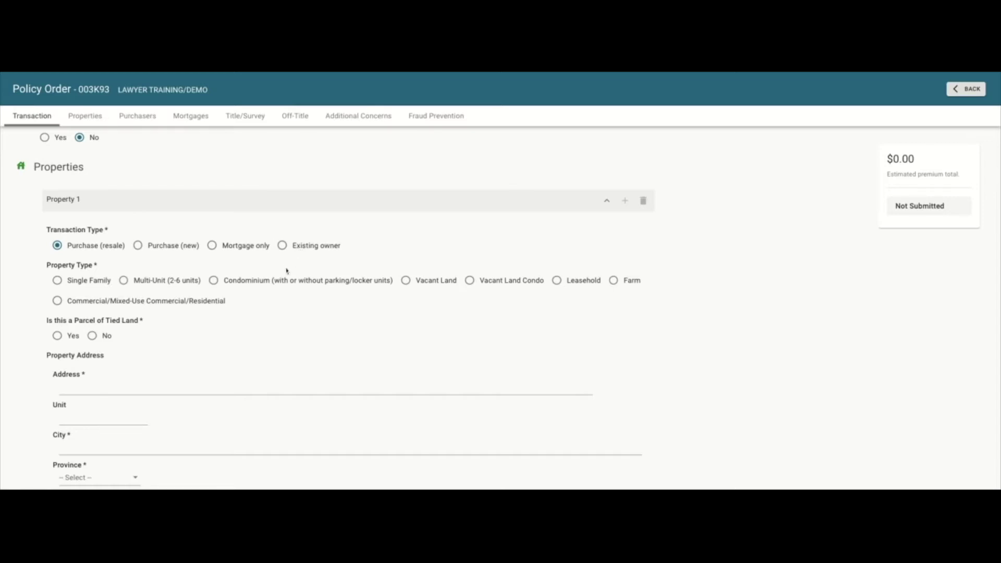
pyautogui.click(58, 285)
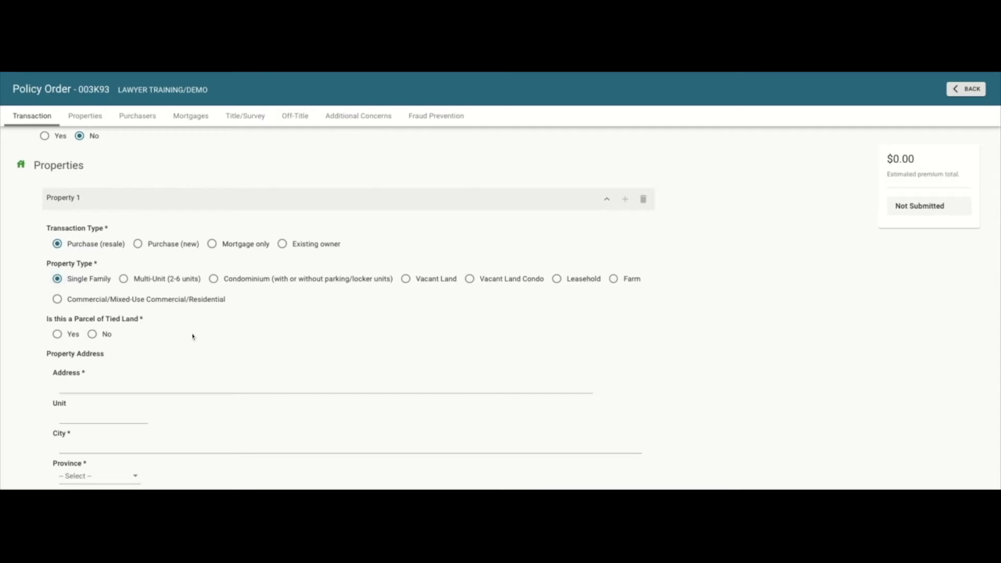
pyautogui.scroll(-1, 193, 336)
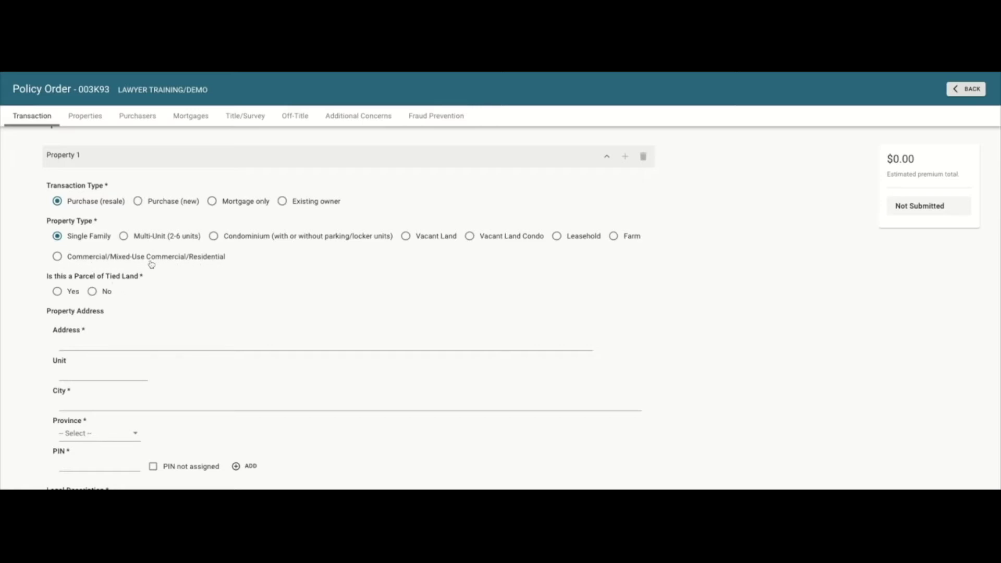
pyautogui.click(93, 291)
# Enter the property's street address, city Toronto, and province Ontario.
pyautogui.click(92, 342)
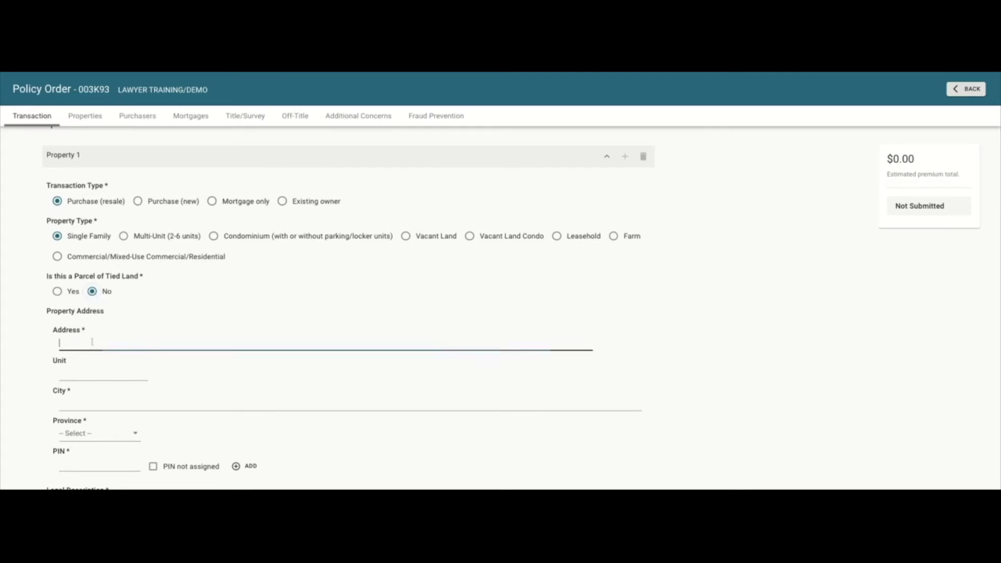
pyautogui.click(73, 405)
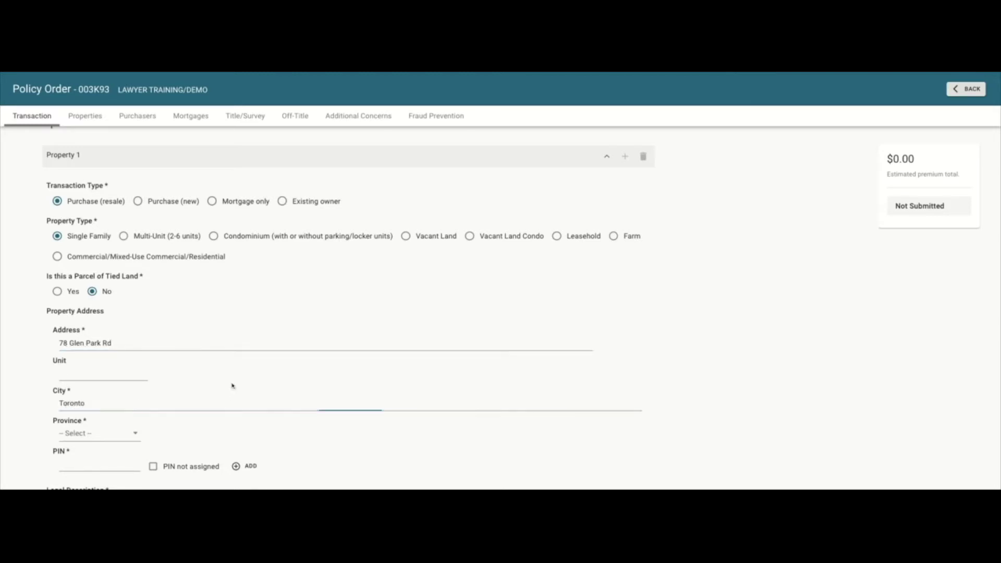
pyautogui.click(122, 435)
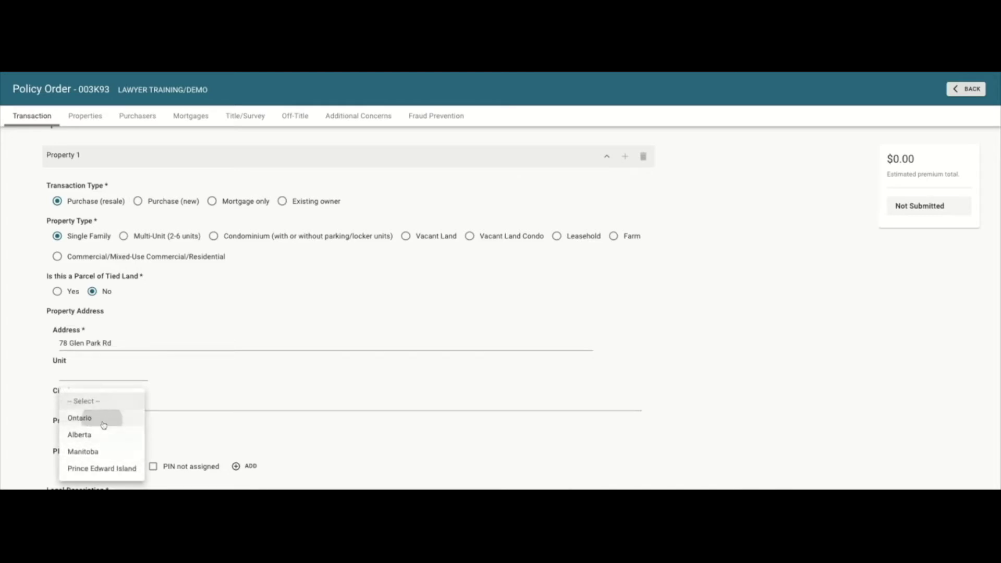
pyautogui.click(101, 418)
pyautogui.scroll(-2, 103, 424)
pyautogui.scroll(-2, 104, 424)
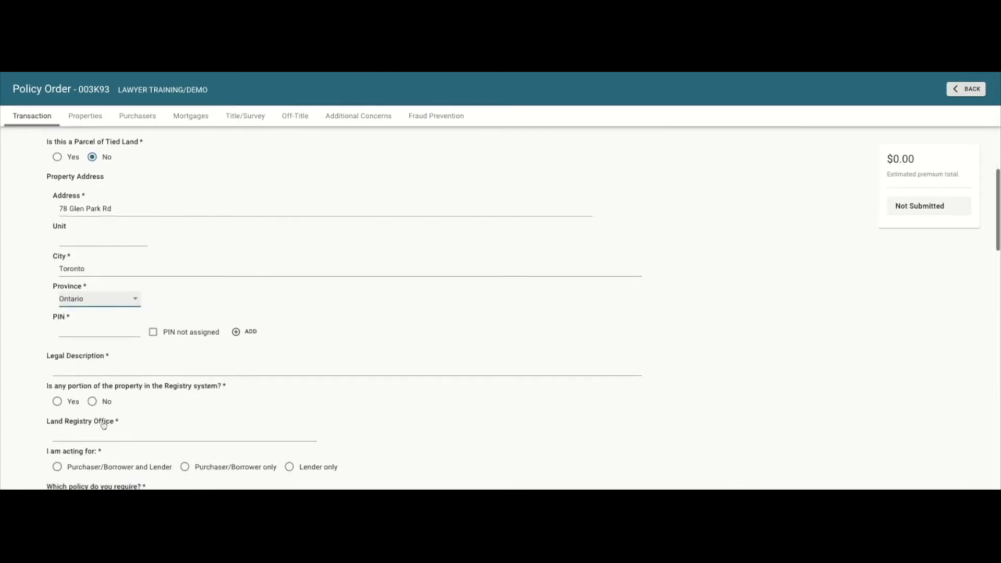
# Enter the property PIN and the legal description 'Legal Description'.
pyautogui.click(86, 332)
pyautogui.write('12345-5678')
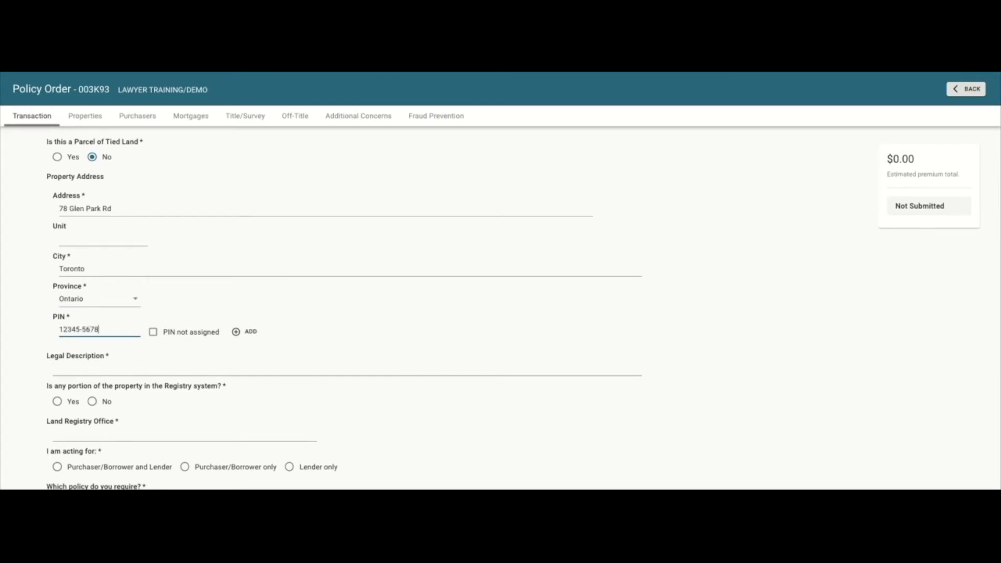
pyautogui.click(247, 332)
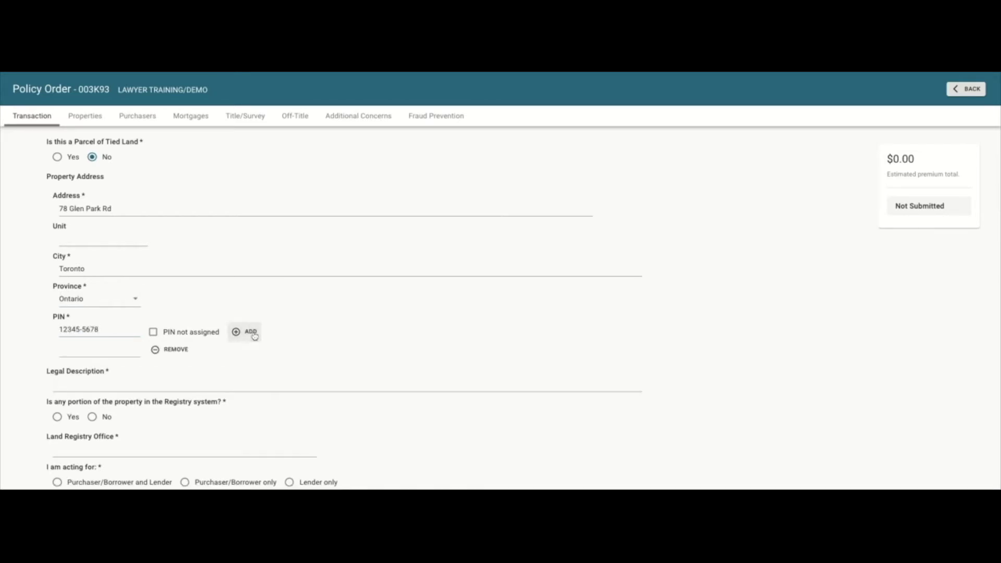
pyautogui.click(155, 350)
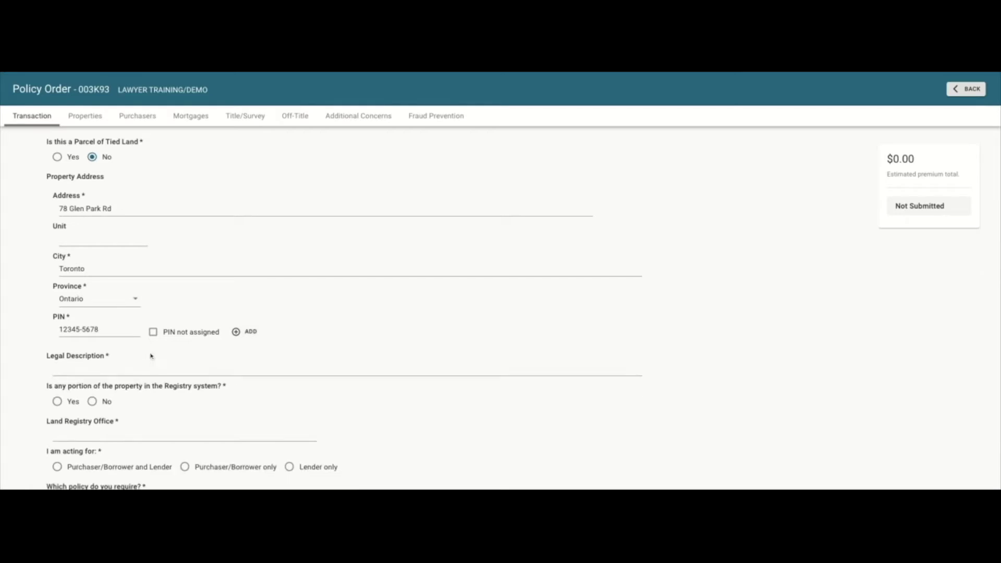
pyautogui.click(152, 368)
pyautogui.write('Legal Description')
# Answer No to the Registry system question and set the land registry office to Toronto.
pyautogui.click(91, 400)
pyautogui.scroll(-3, 94, 403)
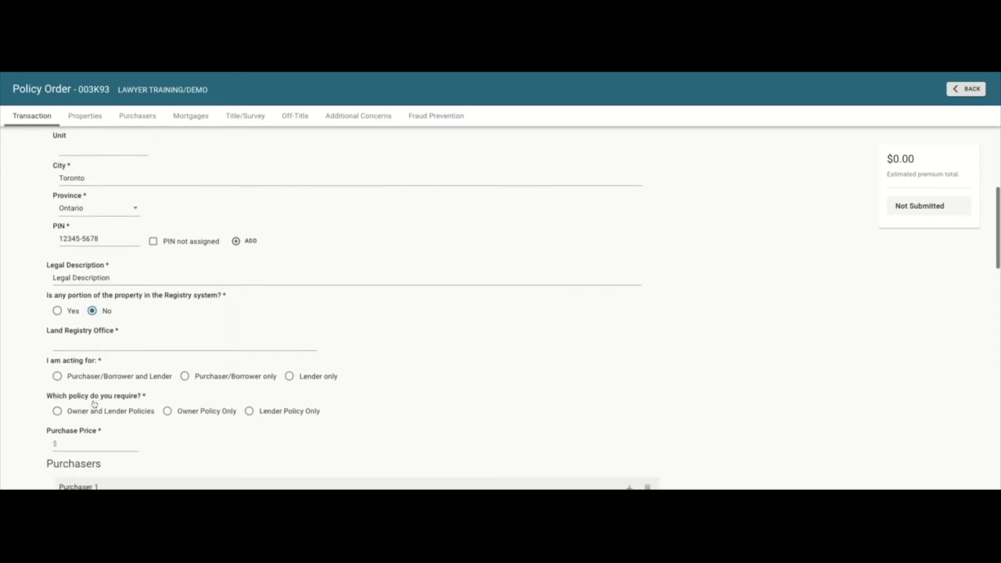
pyautogui.click(94, 346)
pyautogui.write('T')
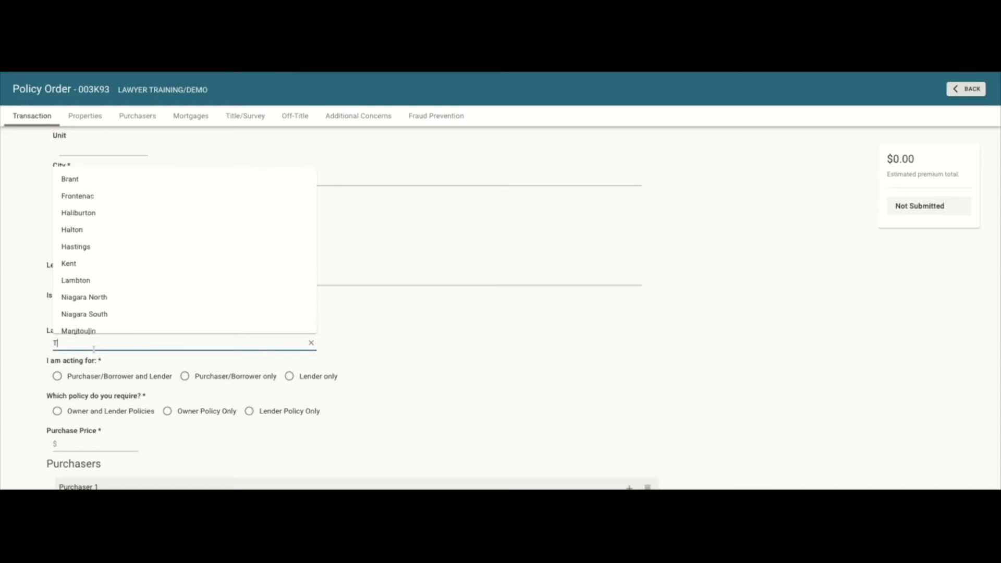
pyautogui.write('orotno')
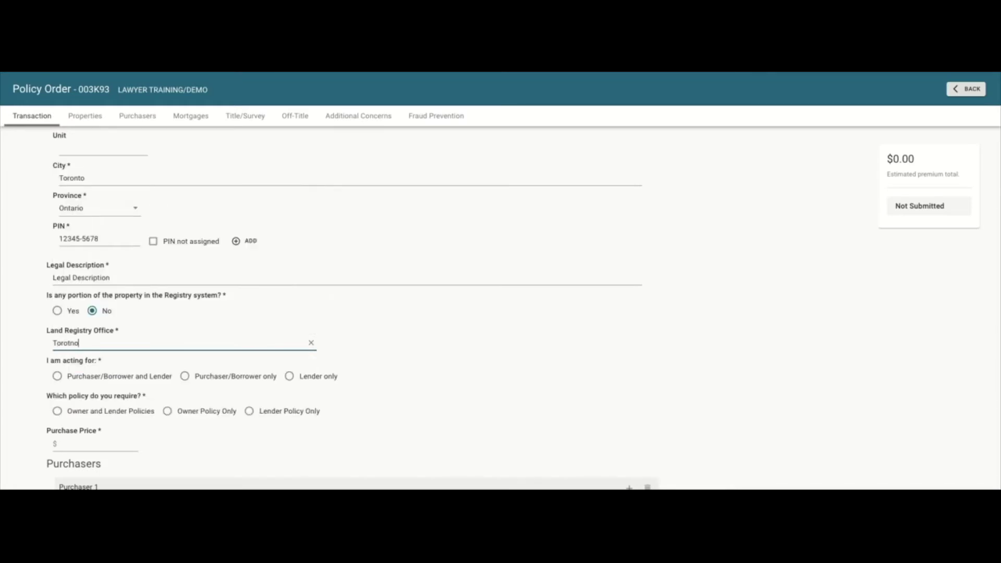
pyautogui.press('BackSpace')
pyautogui.press('BackSpace')
pyautogui.press('BackSpace')
pyautogui.write('n')
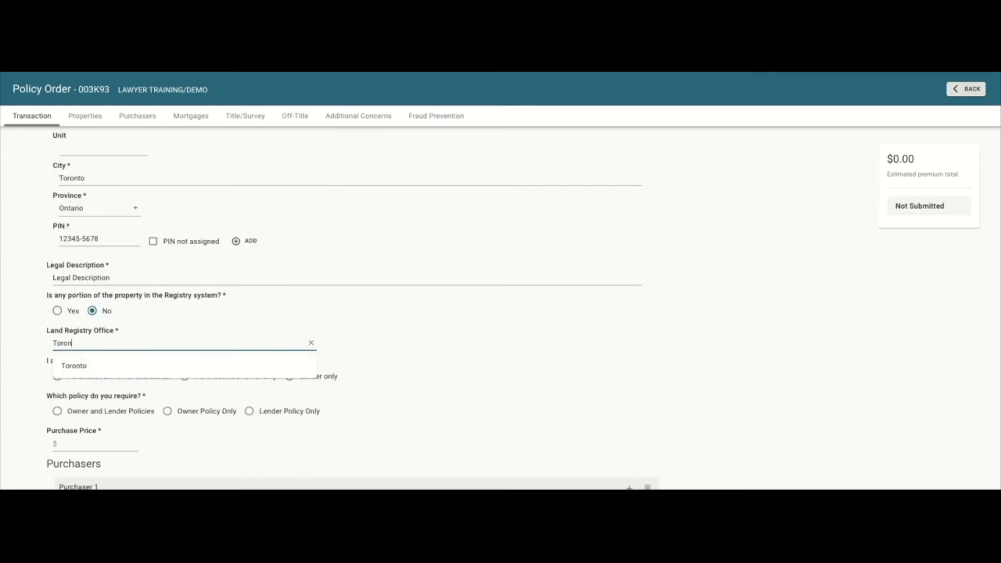
pyautogui.press('Return')
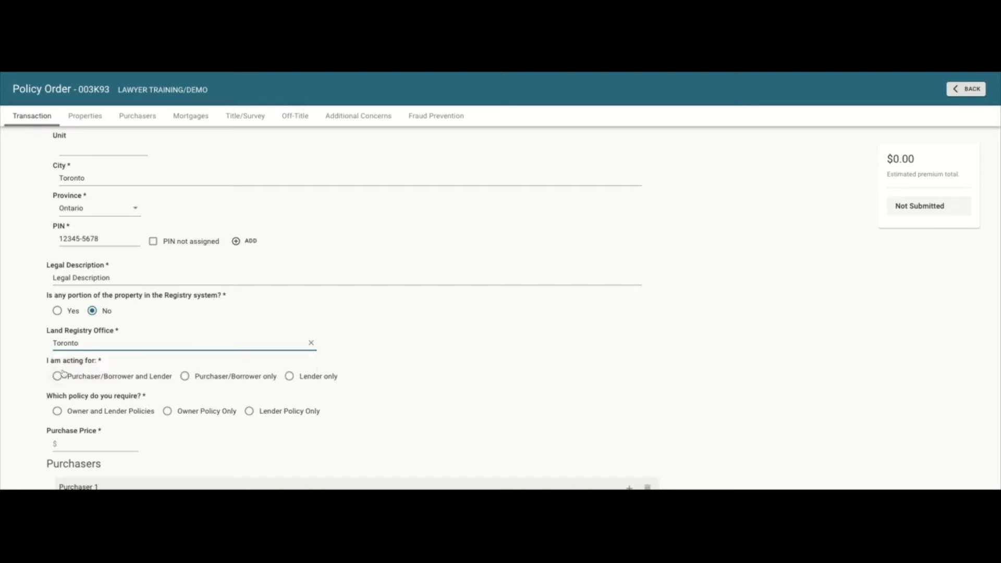
# Act for purchaser and lender, require both policies, price $500,000.00, mortgage Yes.
pyautogui.scroll(-3, 390, 371)
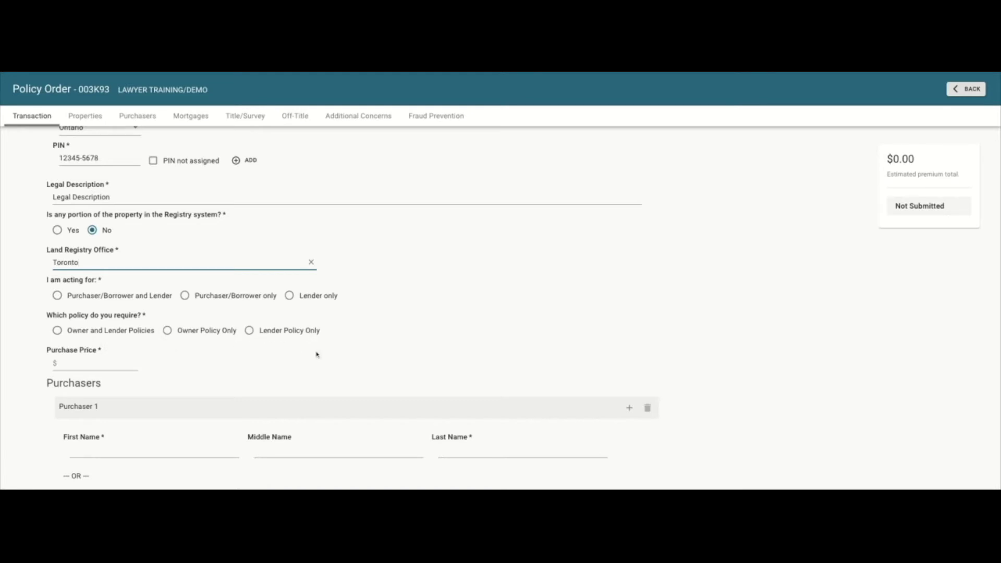
pyautogui.click(57, 295)
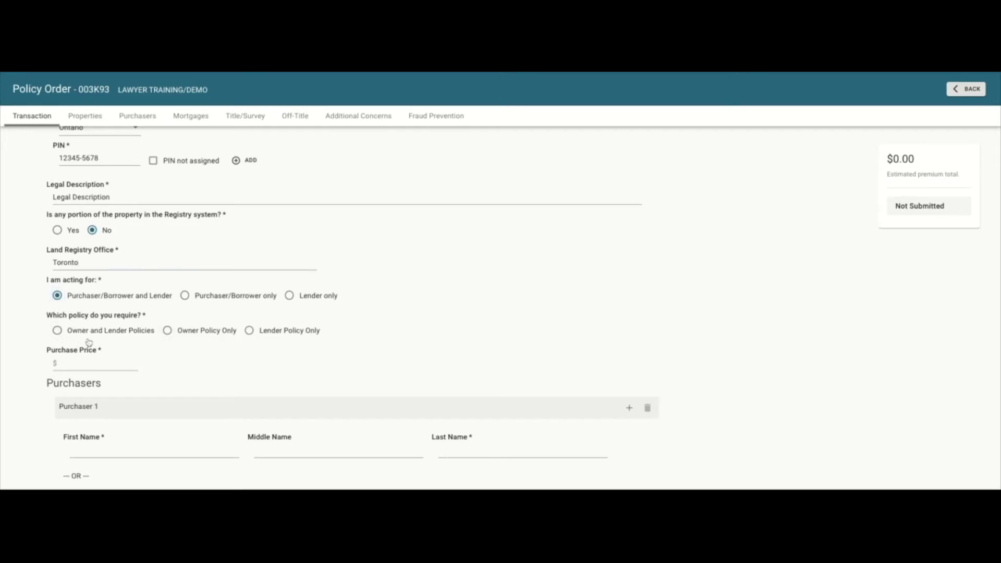
pyautogui.click(60, 335)
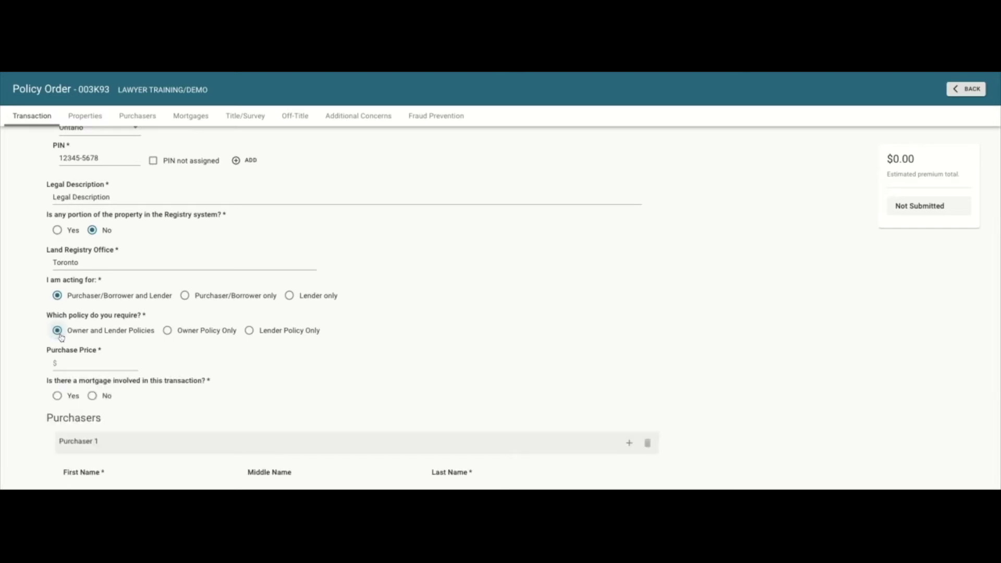
pyautogui.scroll(-1, 130, 347)
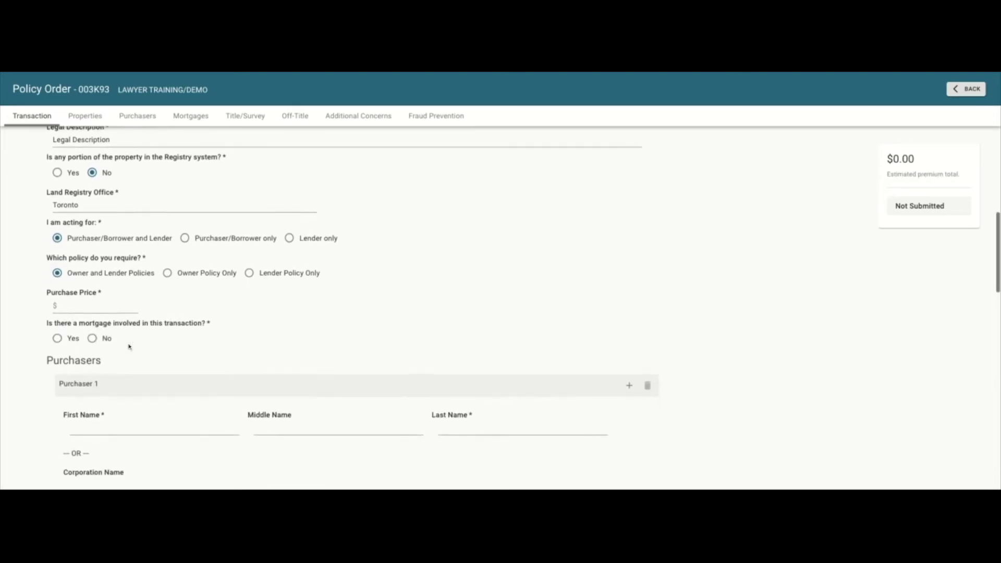
pyautogui.click(118, 320)
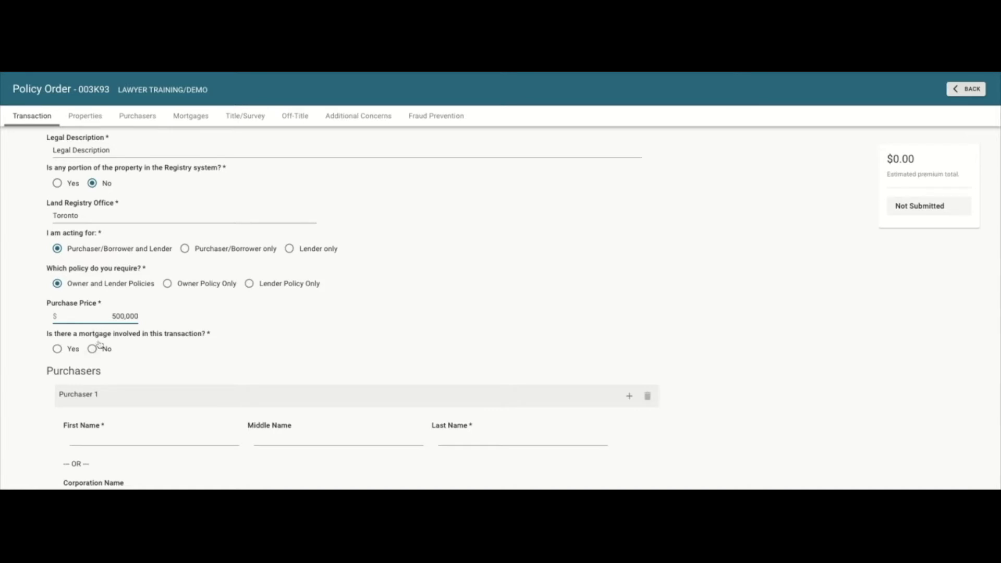
pyautogui.click(57, 348)
pyautogui.scroll(-3, 204, 337)
# Enter Purchaser 1's first and last name.
pyautogui.click(191, 320)
pyautogui.write('Jamie')
pyautogui.click(523, 318)
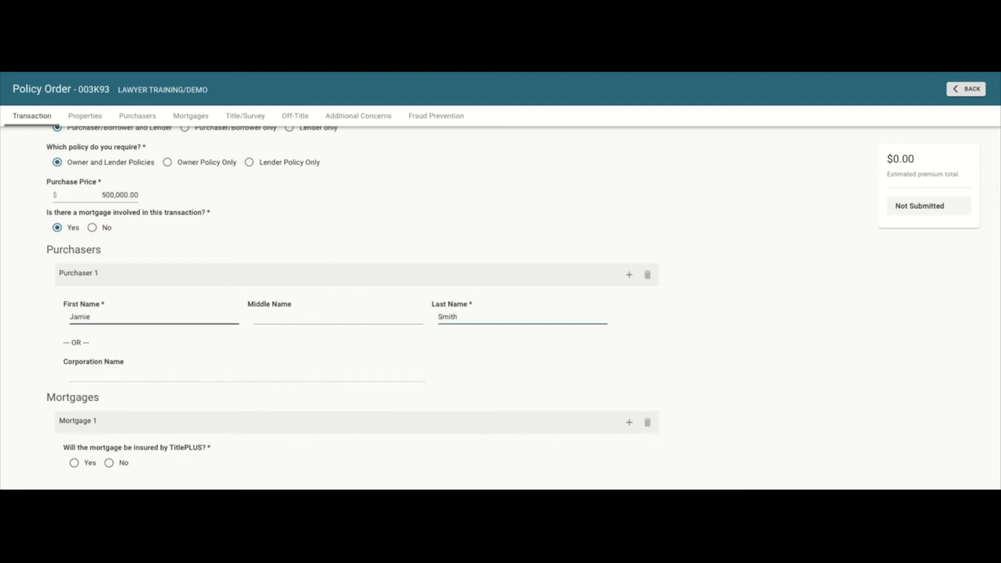
pyautogui.click(387, 348)
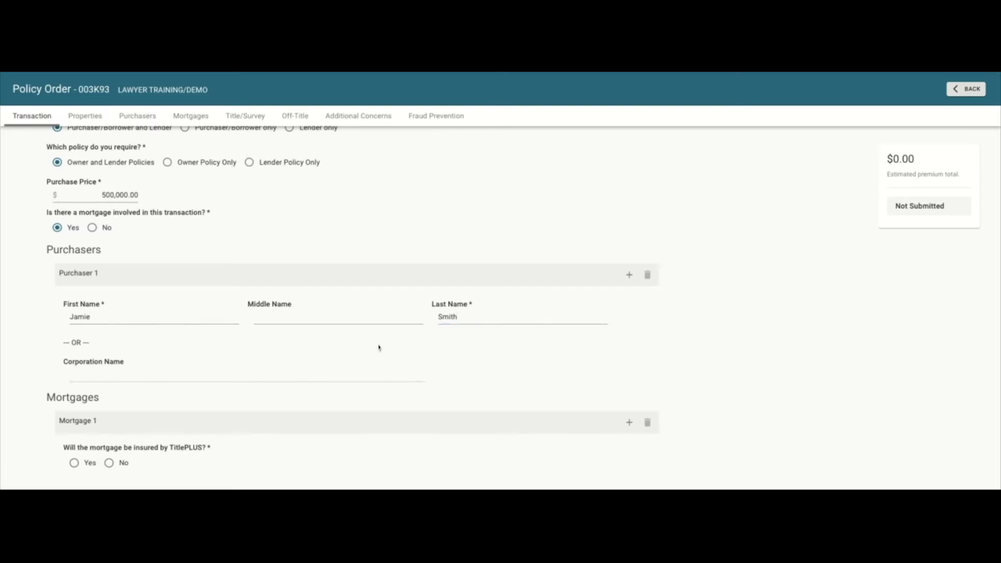
pyautogui.scroll(-1, 365, 345)
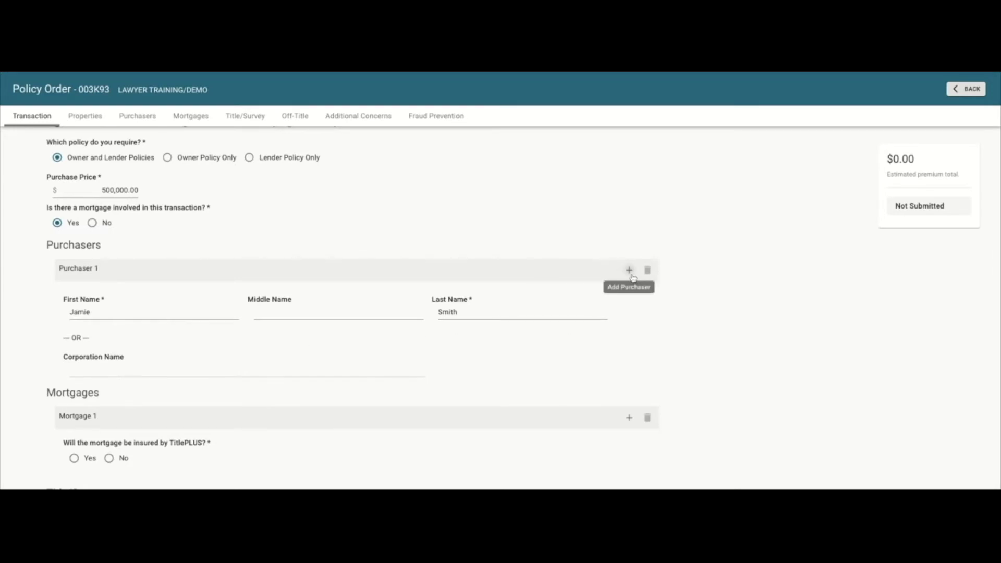
# Add Purchaser 2 and fill in their first and last name.
pyautogui.click(629, 270)
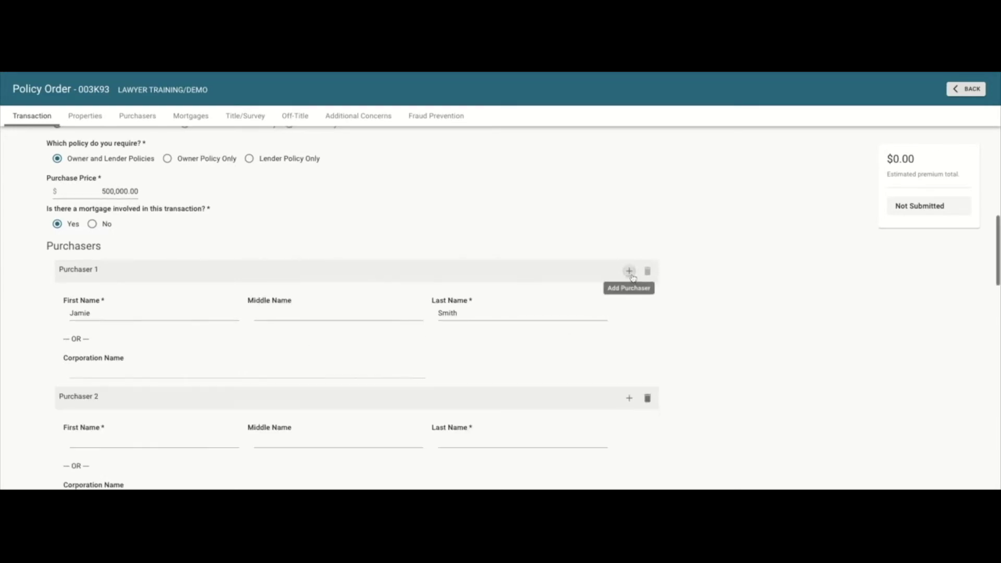
pyautogui.click(185, 443)
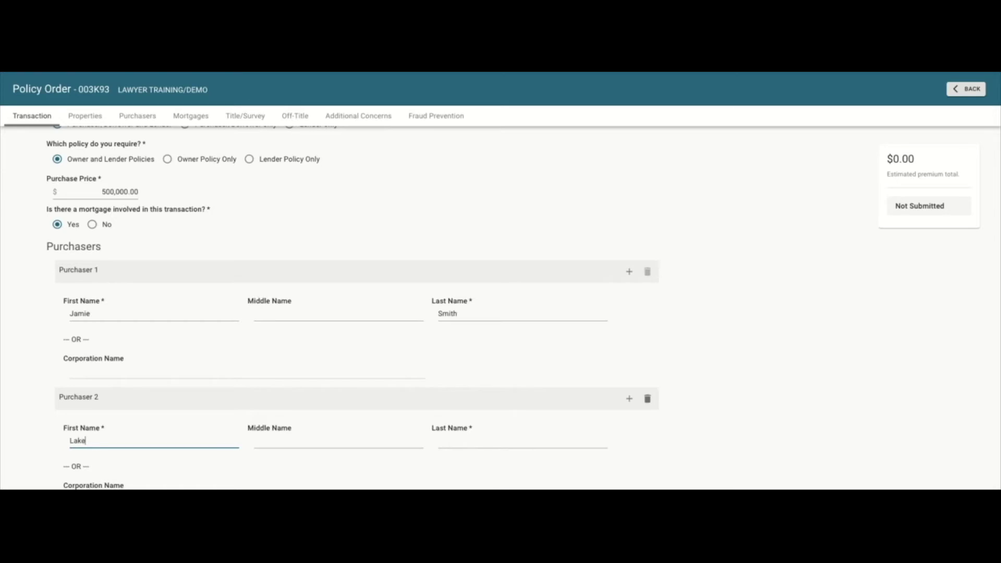
pyautogui.click(442, 442)
pyautogui.write('Smith')
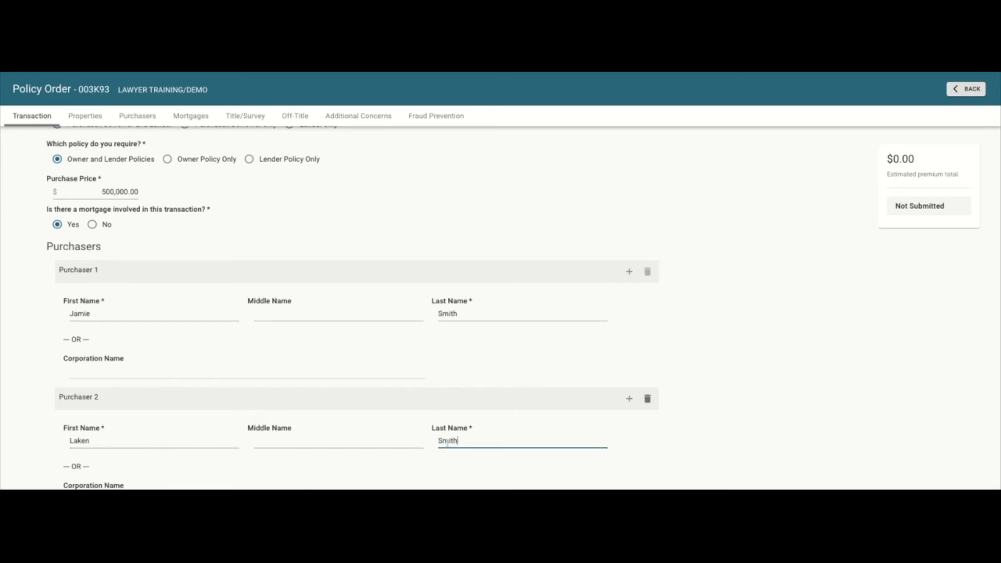
pyautogui.click(751, 405)
pyautogui.scroll(-3, 628, 376)
pyautogui.scroll(-2, 627, 376)
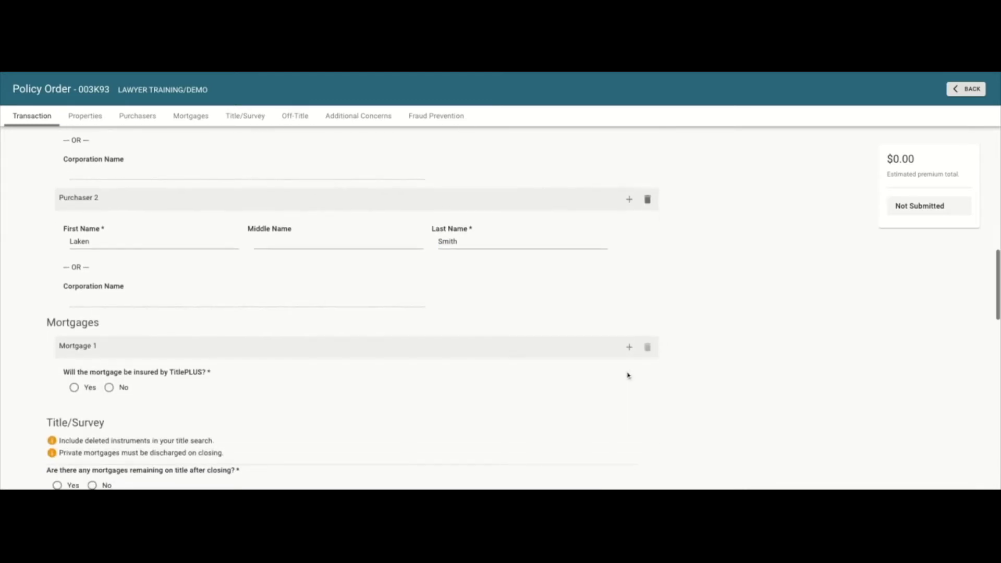
# Make Mortgage 1 TitlePLUS-insured and institutional, with Bank of Montreal as lender.
pyautogui.click(73, 392)
pyautogui.scroll(-3, 188, 394)
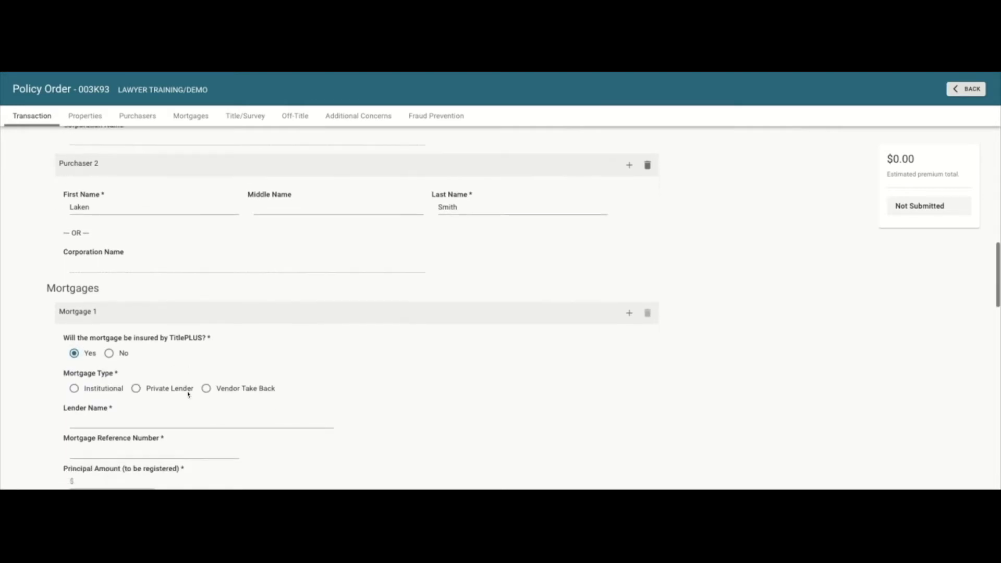
pyautogui.scroll(-1, 188, 394)
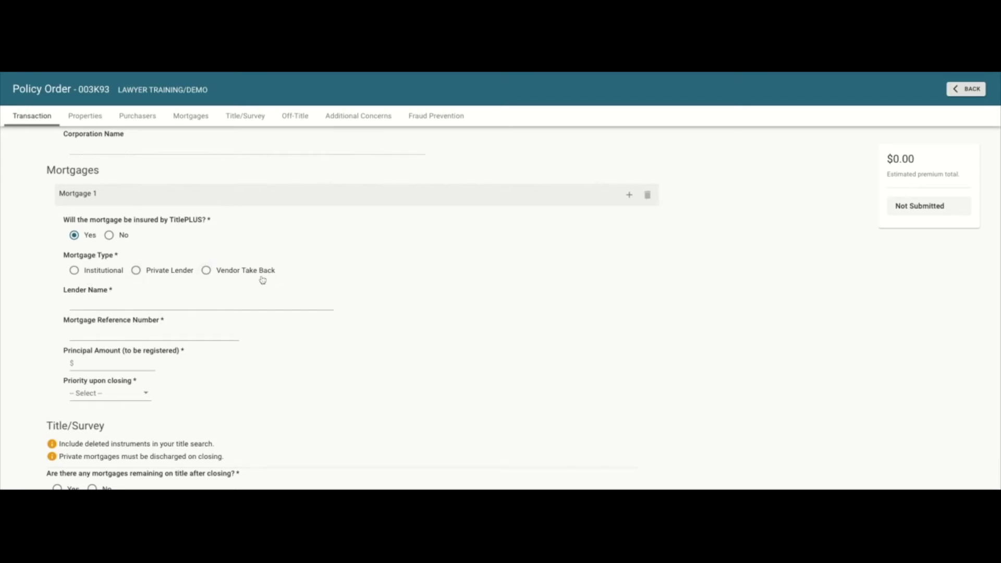
pyautogui.click(77, 274)
pyautogui.click(142, 306)
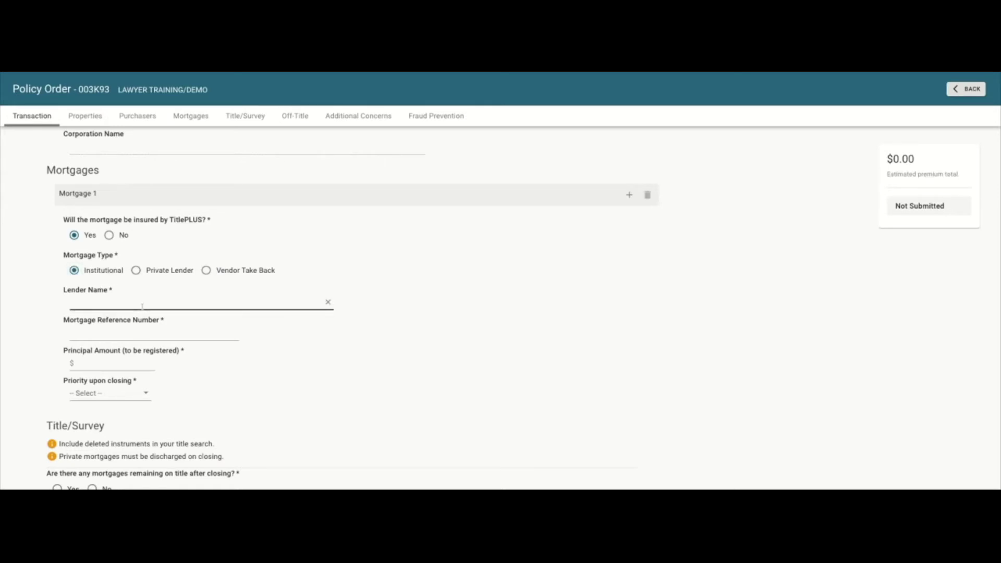
pyautogui.click(142, 306)
pyautogui.write('Mon')
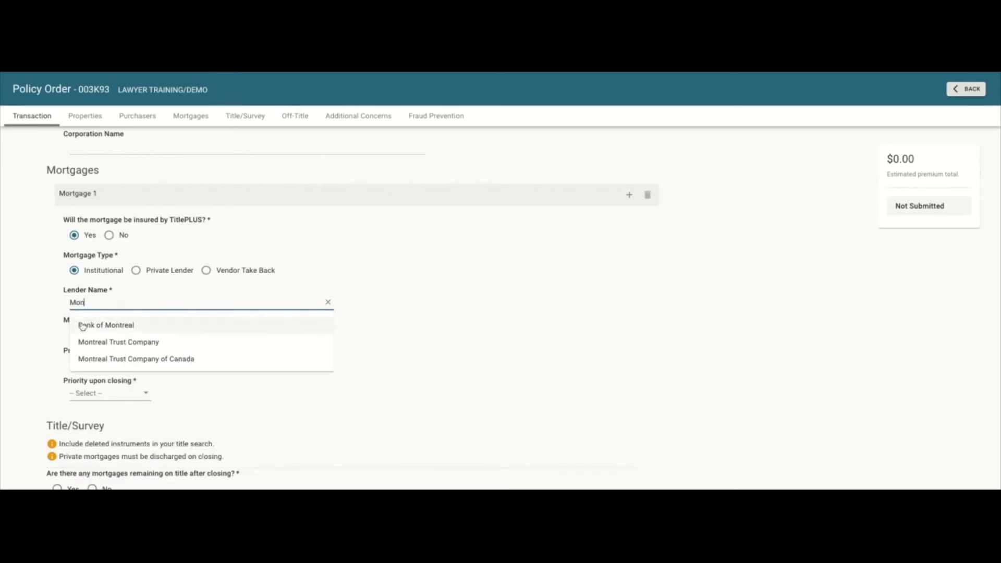
pyautogui.click(83, 326)
# Enter the mortgage reference number, $350,000.00 principal, and priority 1.
pyautogui.write('123456')
pyautogui.click(91, 361)
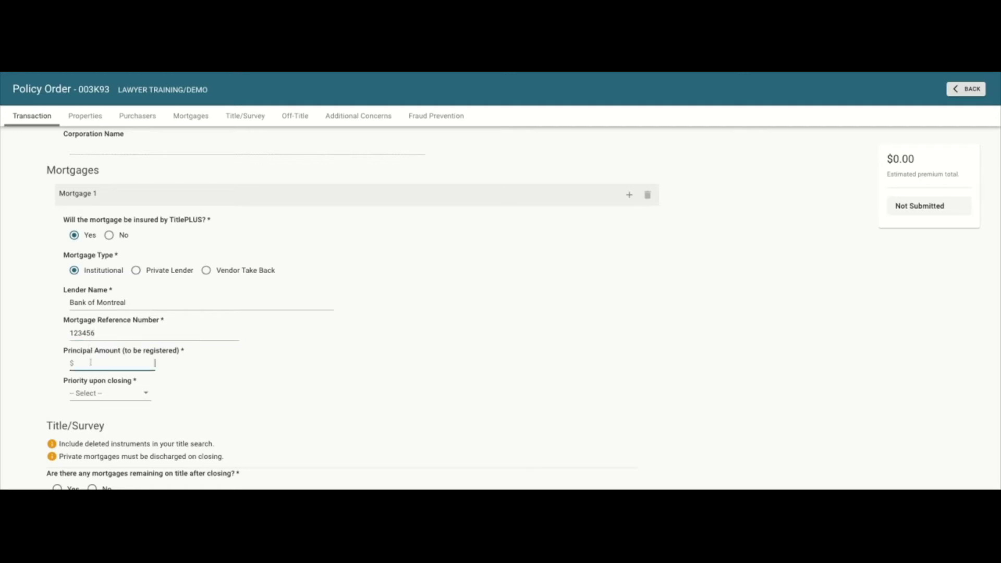
pyautogui.write('350,000')
pyautogui.click(93, 394)
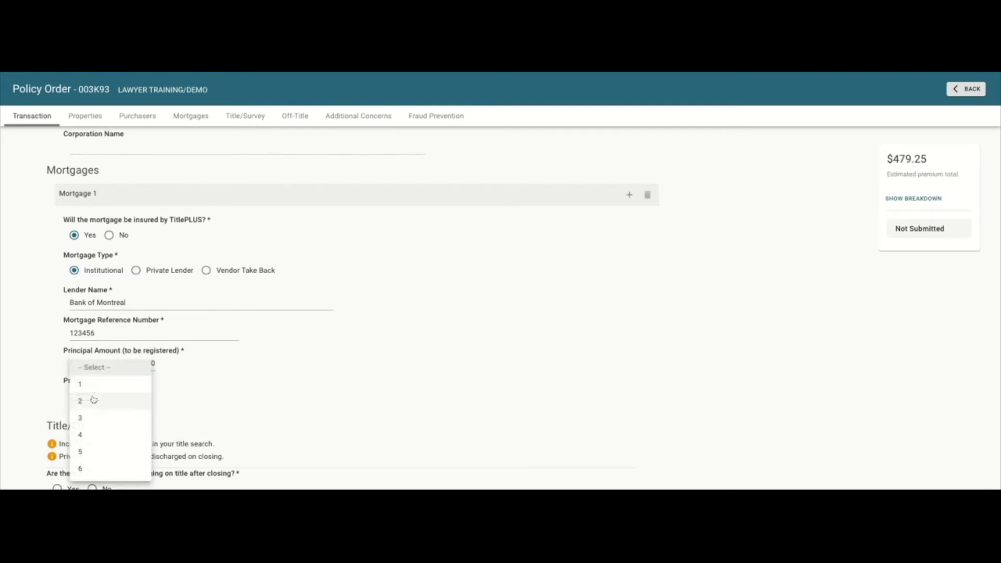
pyautogui.click(93, 391)
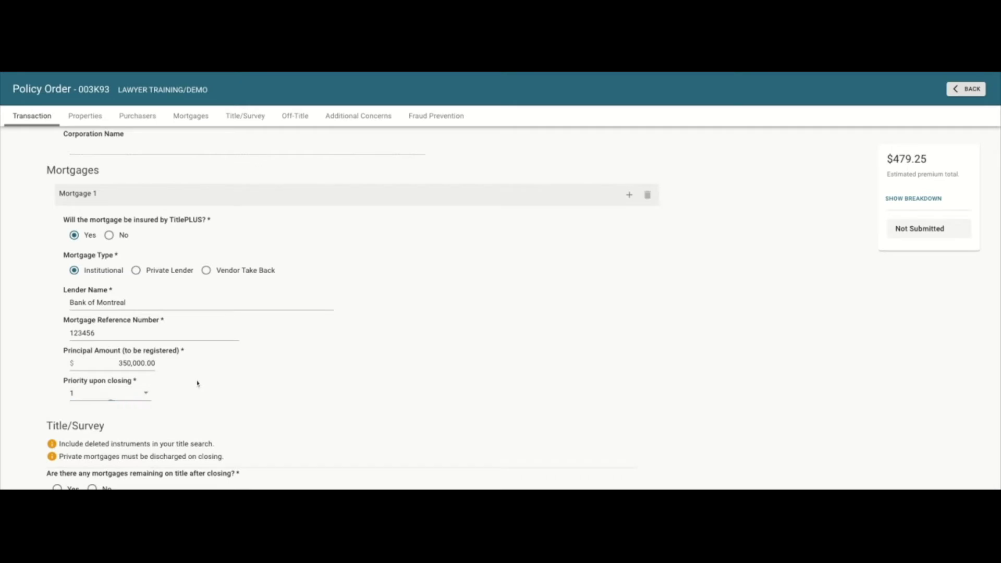
pyautogui.scroll(1, 197, 384)
pyautogui.scroll(-3, 197, 384)
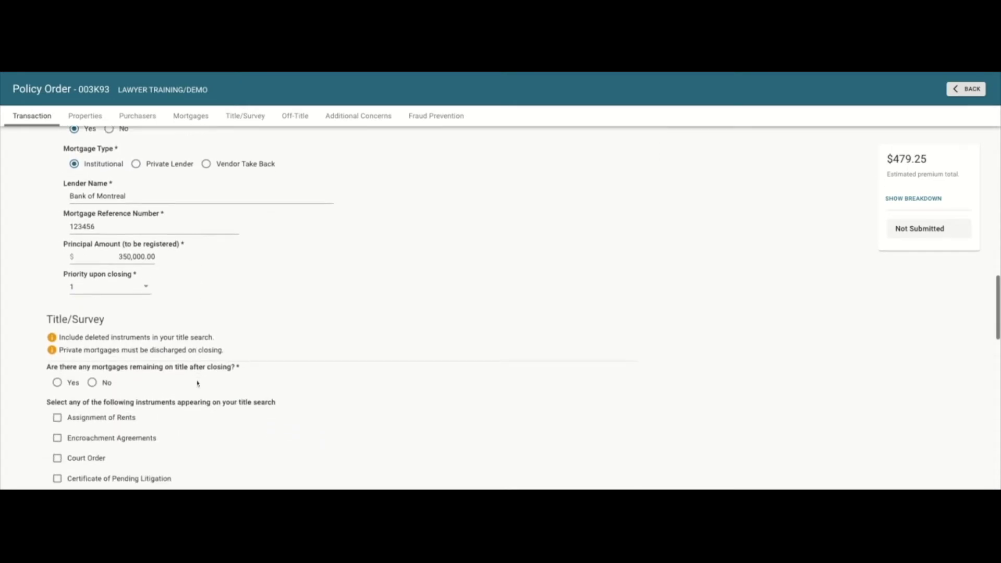
pyautogui.scroll(-2, 198, 384)
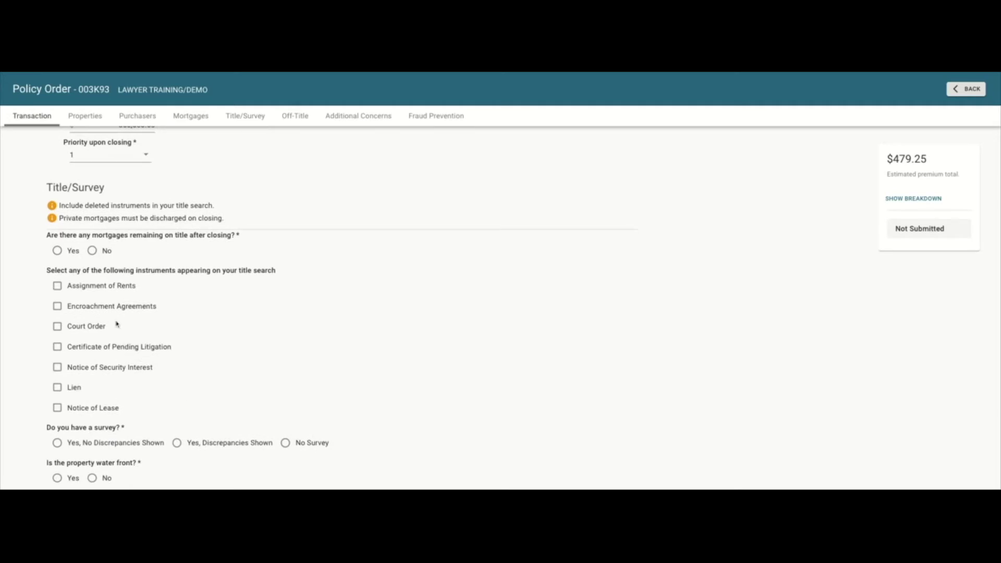
# Answer No to mortgages remaining on title after closing.
pyautogui.click(93, 252)
pyautogui.scroll(-1, 237, 316)
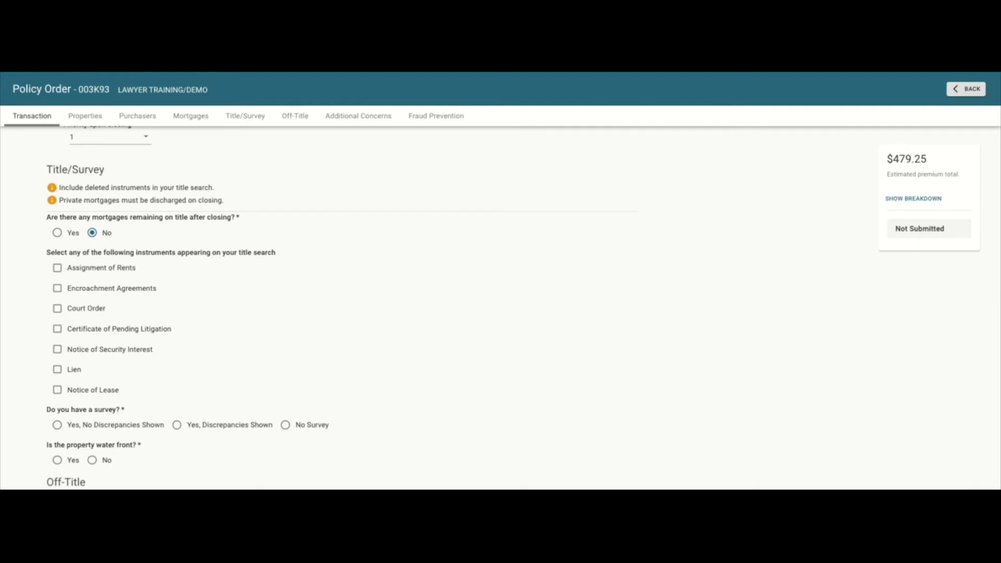
pyautogui.scroll(-1, 333, 307)
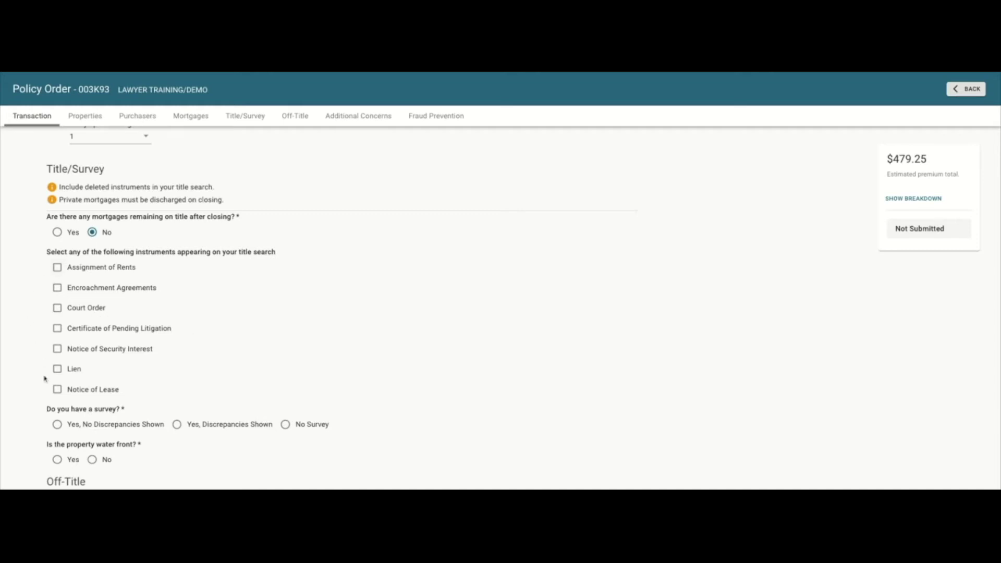
# Check Assignment of Rents (LT657392) and Lien (LT65739, LT638101) with their instrument numbers.
pyautogui.click(57, 268)
pyautogui.click(187, 269)
pyautogui.write('LT657392')
pyautogui.click(57, 370)
pyautogui.click(197, 371)
pyautogui.write('LT65739')
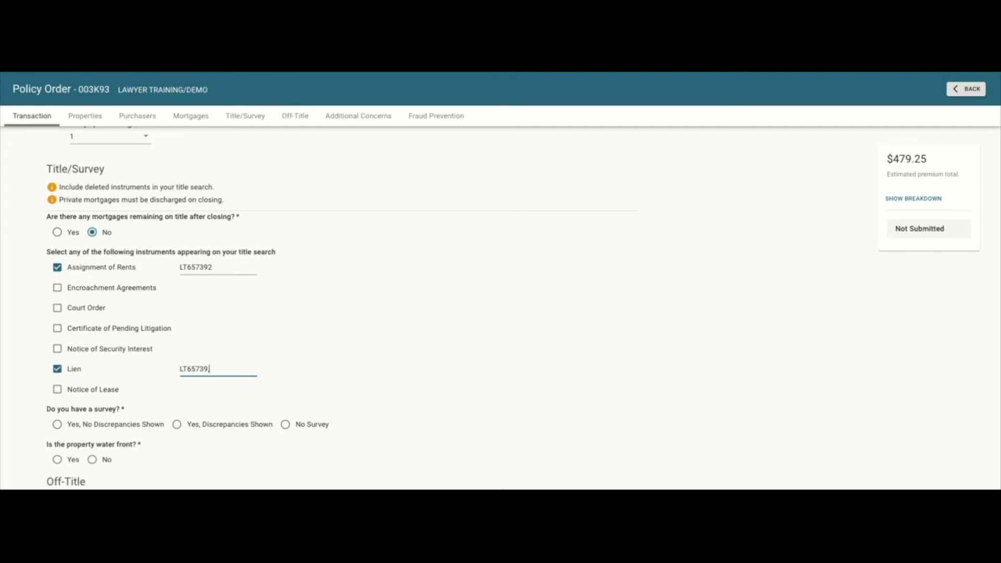
pyautogui.write(', LT638101')
# Select No Survey and answer No to the water-front question.
pyautogui.scroll(2, 320, 344)
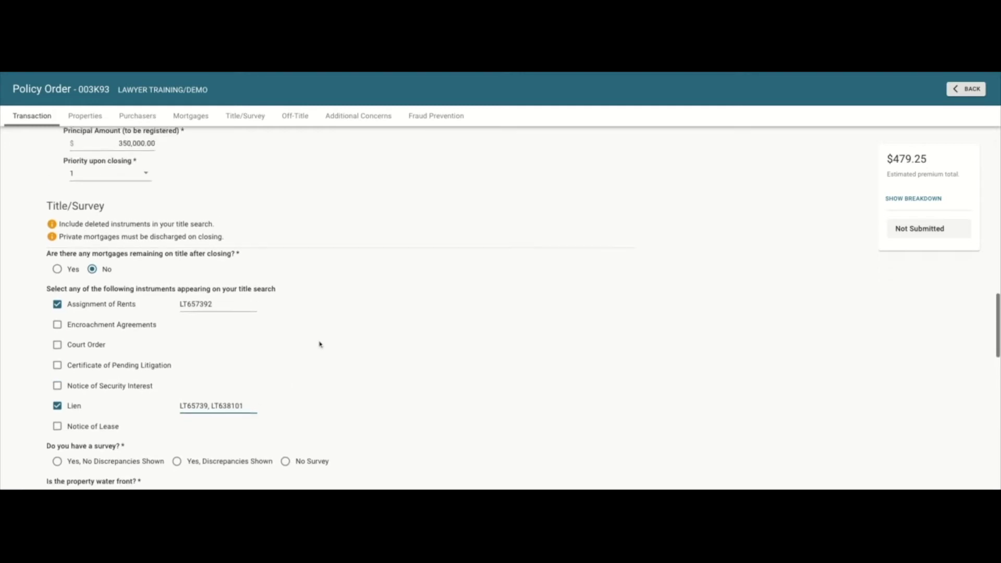
pyautogui.scroll(-2, 320, 344)
pyautogui.scroll(-2, 320, 344)
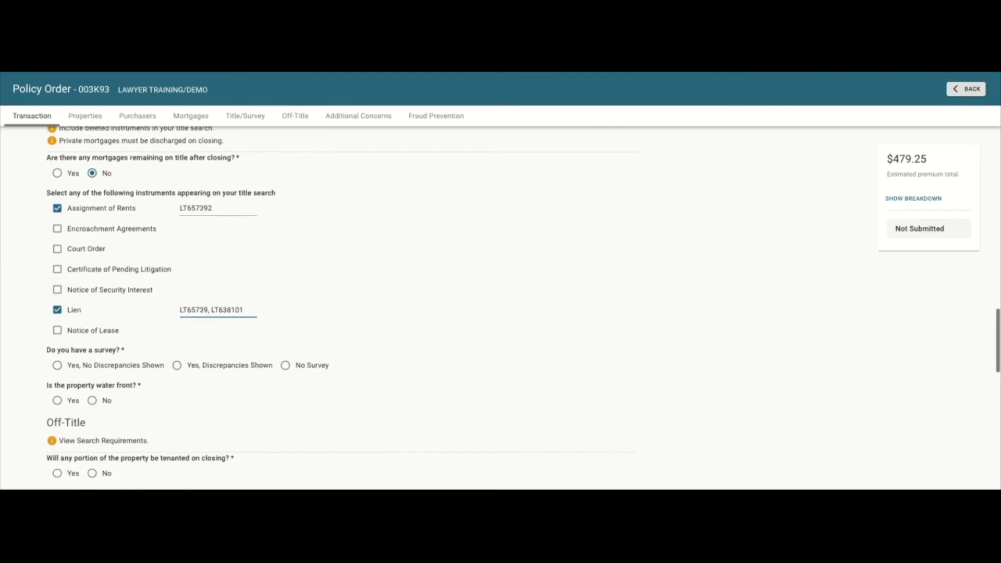
pyautogui.scroll(-2, 289, 327)
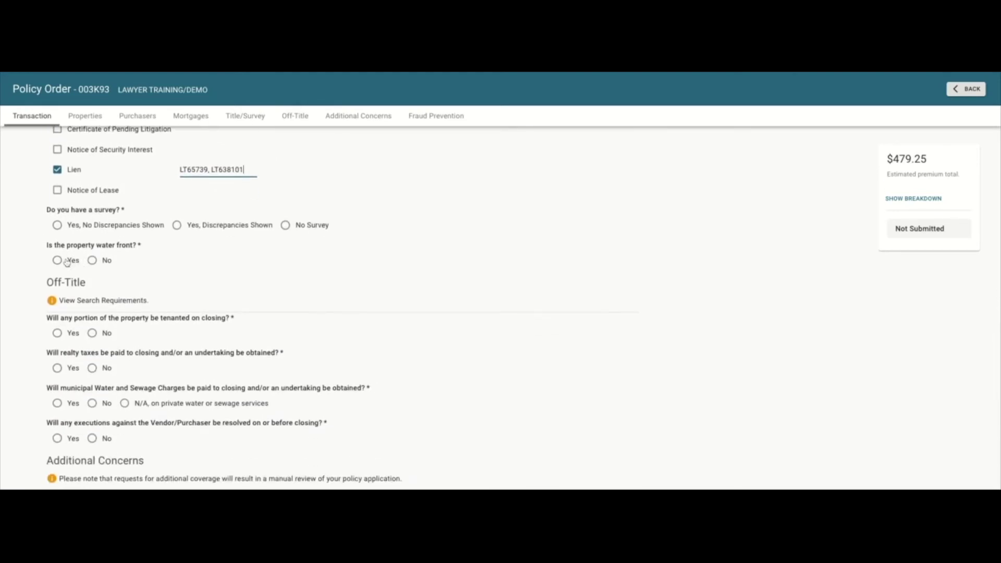
pyautogui.click(287, 228)
pyautogui.click(58, 260)
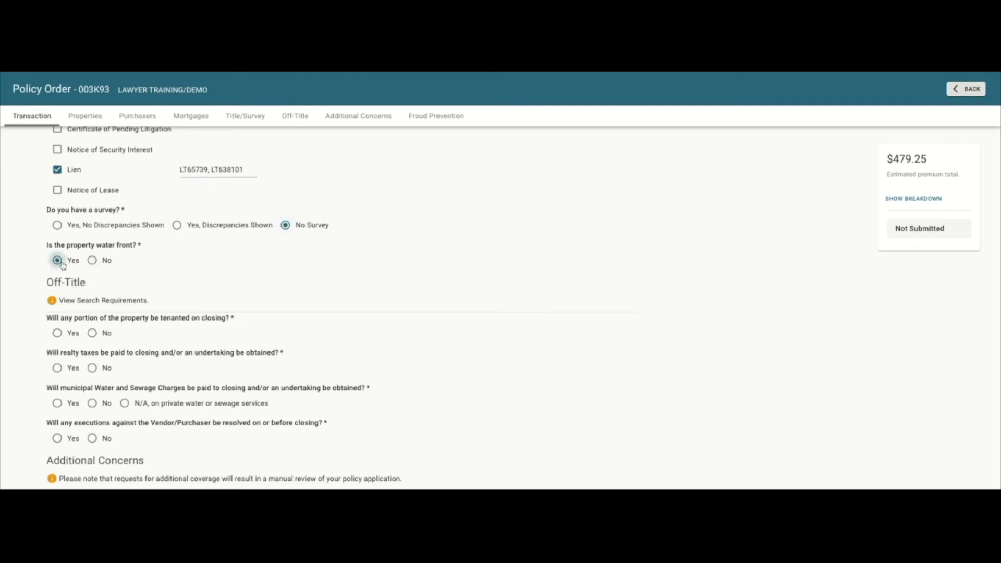
pyautogui.press('Right')
pyautogui.scroll(-1, 224, 308)
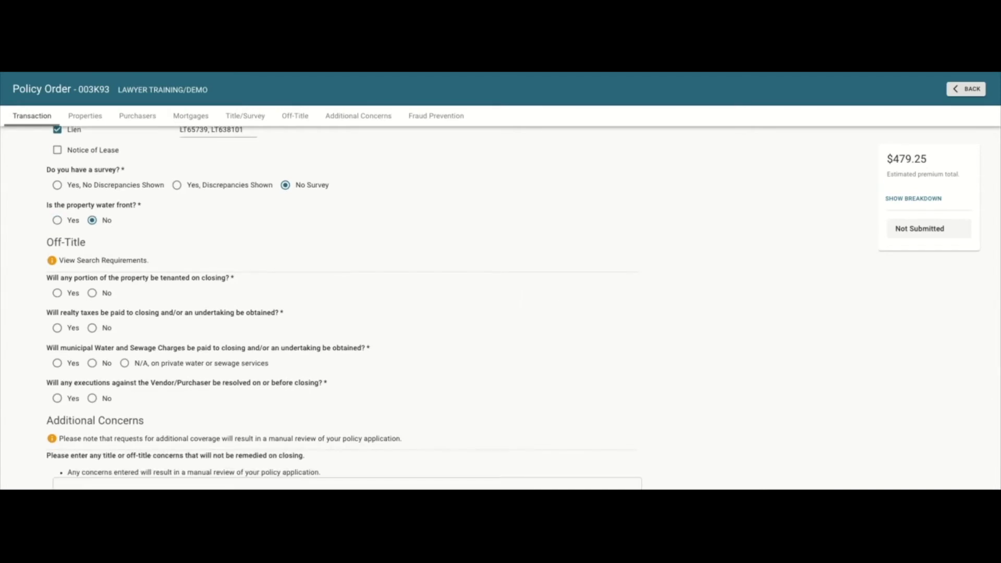
pyautogui.scroll(-1, 500, 303)
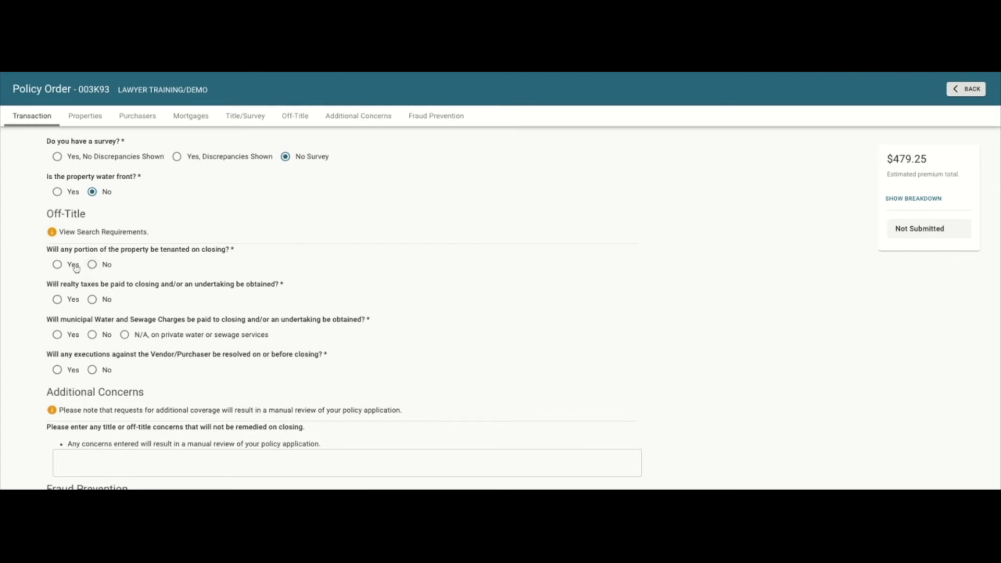
# Answer Yes to property tenanted and realty taxes paid.
pyautogui.click(60, 266)
pyautogui.click(56, 306)
pyautogui.scroll(1, 257, 309)
pyautogui.scroll(-1, 257, 310)
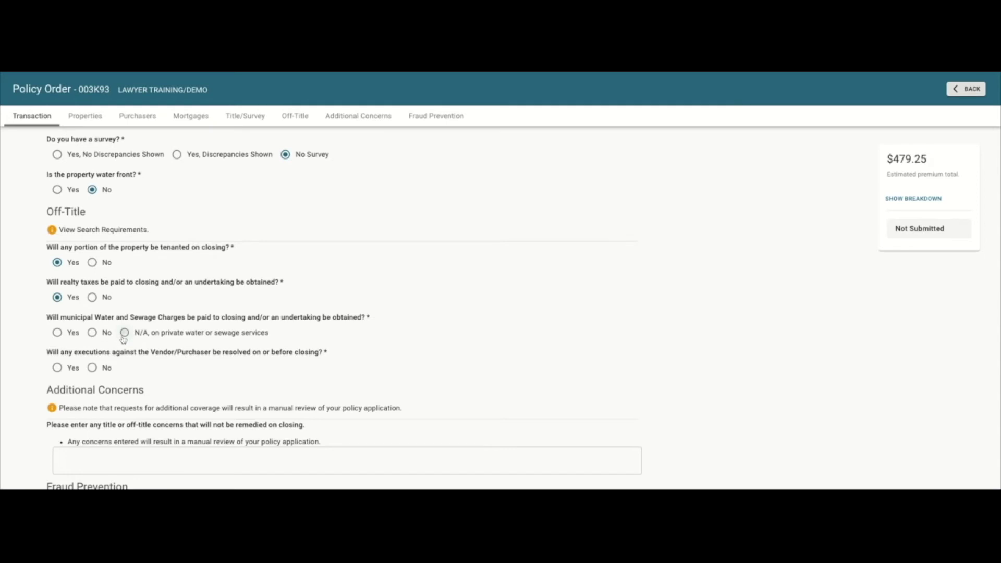
# Mark water/sewage charges N/A; answer Yes to Septic, Water Potability endorsements and executions.
pyautogui.click(124, 334)
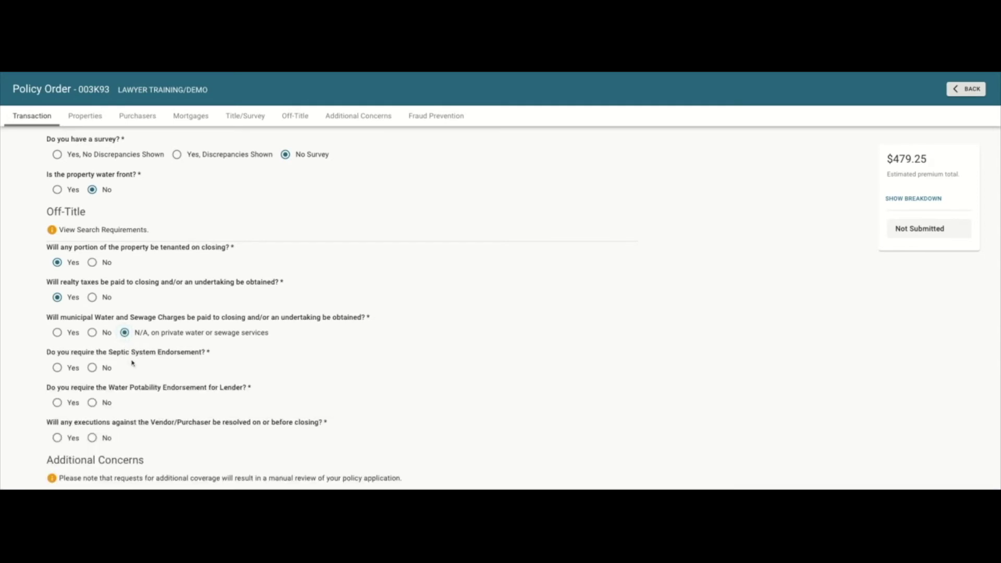
pyautogui.click(57, 367)
pyautogui.click(58, 403)
pyautogui.scroll(-3, 236, 370)
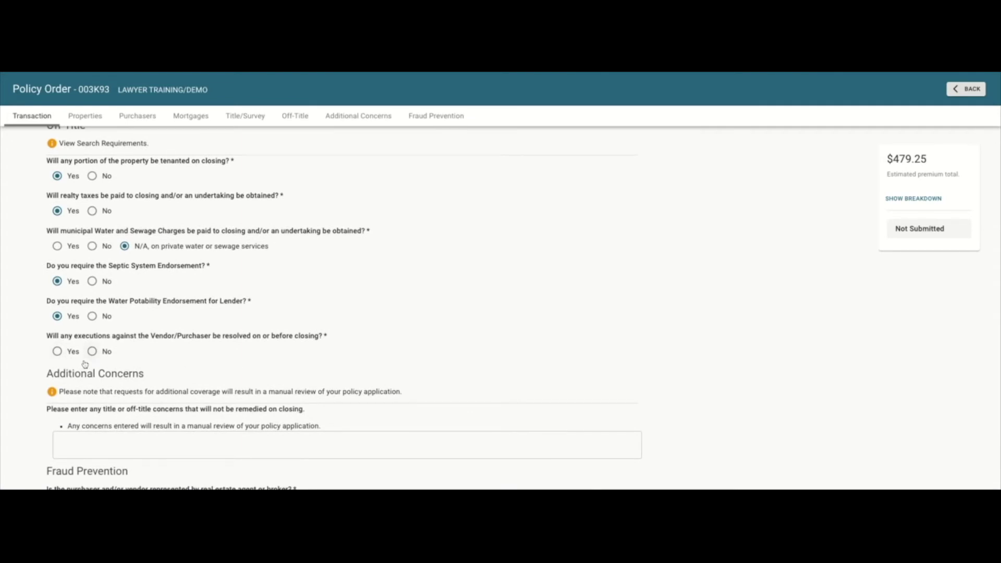
pyautogui.click(57, 351)
pyautogui.scroll(-2, 370, 313)
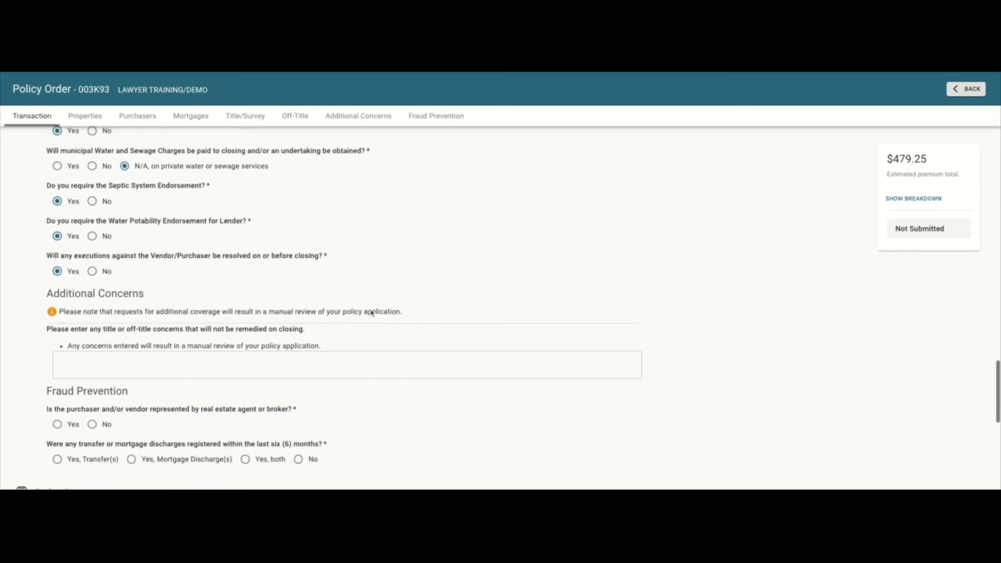
pyautogui.scroll(-1, 372, 313)
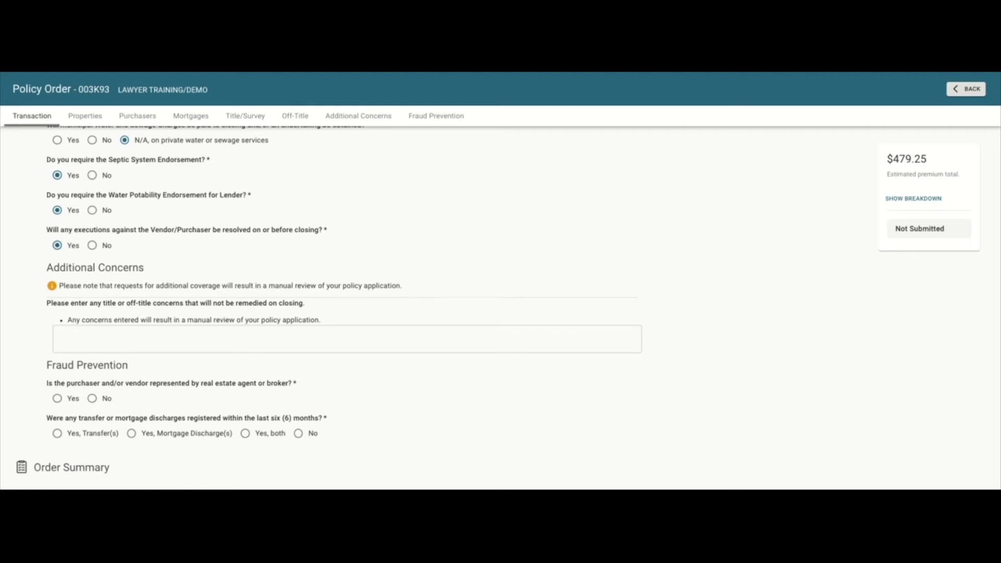
# Answer Yes to agent/broker representation and No to recent transfers or discharges.
pyautogui.scroll(-3, 274, 271)
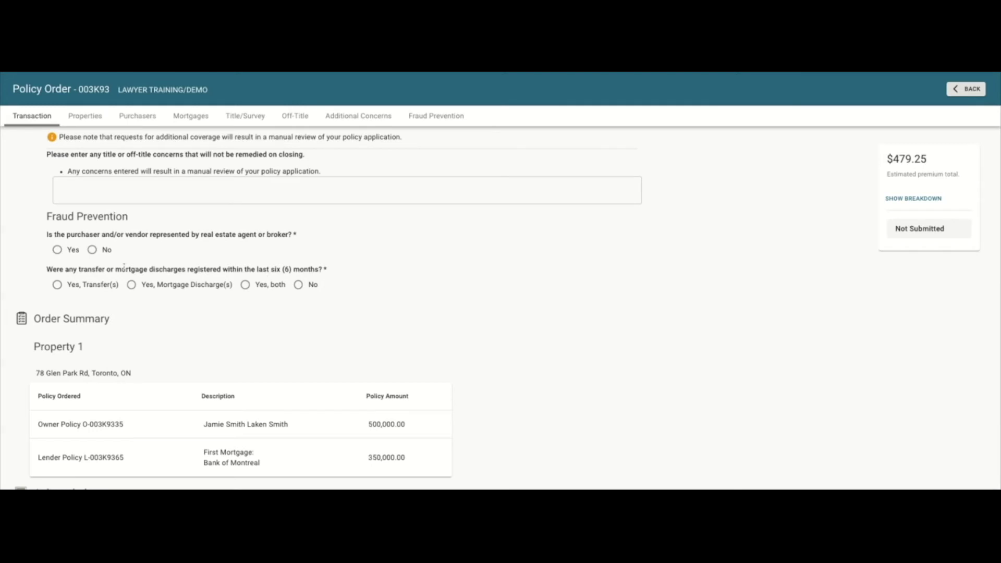
pyautogui.click(57, 250)
pyautogui.click(312, 291)
pyautogui.scroll(-1, 399, 315)
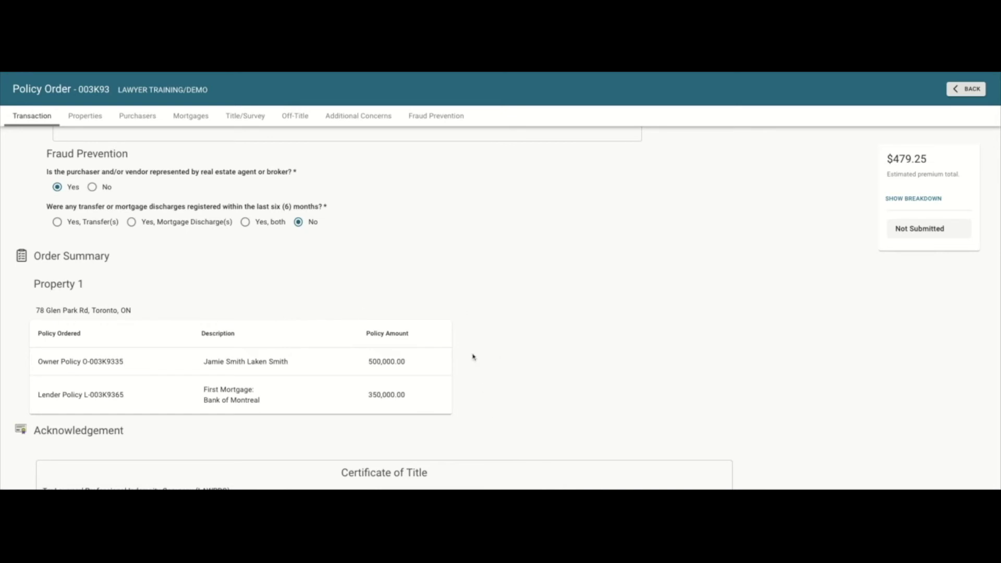
# Agree to the Certificate of Title and submit policy order 003K93 for issuing.
pyautogui.scroll(-4, 472, 357)
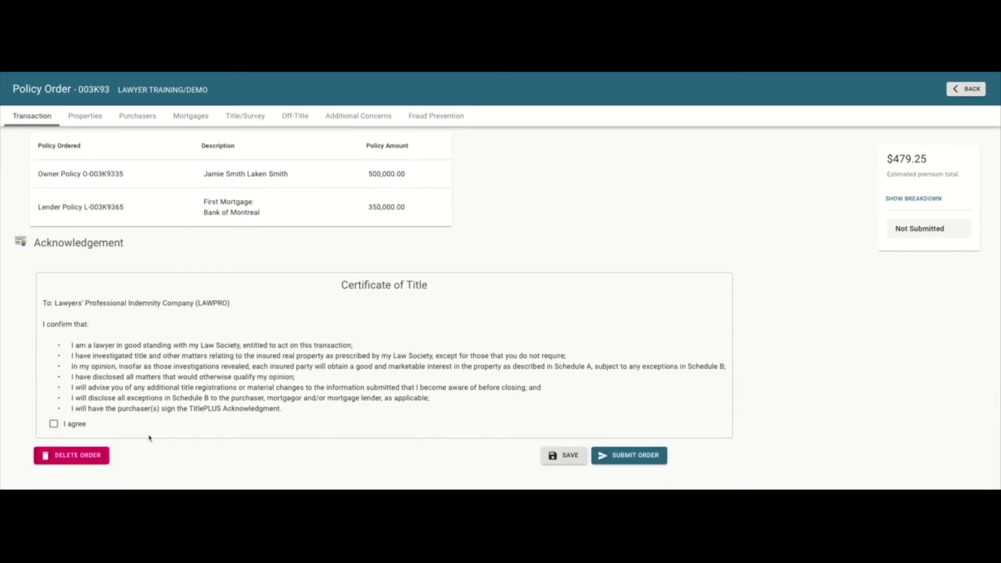
pyautogui.click(55, 425)
pyautogui.click(632, 464)
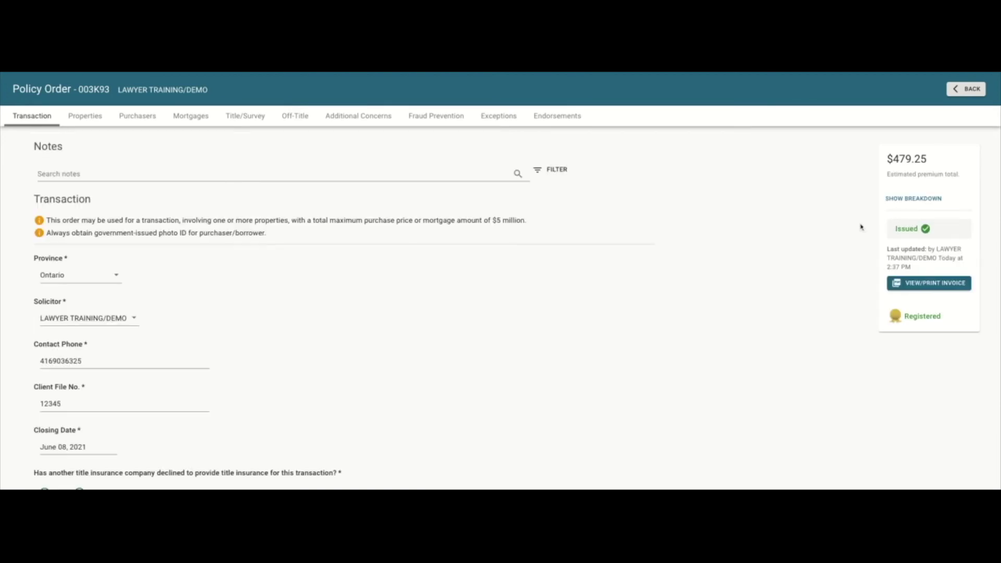
pyautogui.scroll(-7, 565, 268)
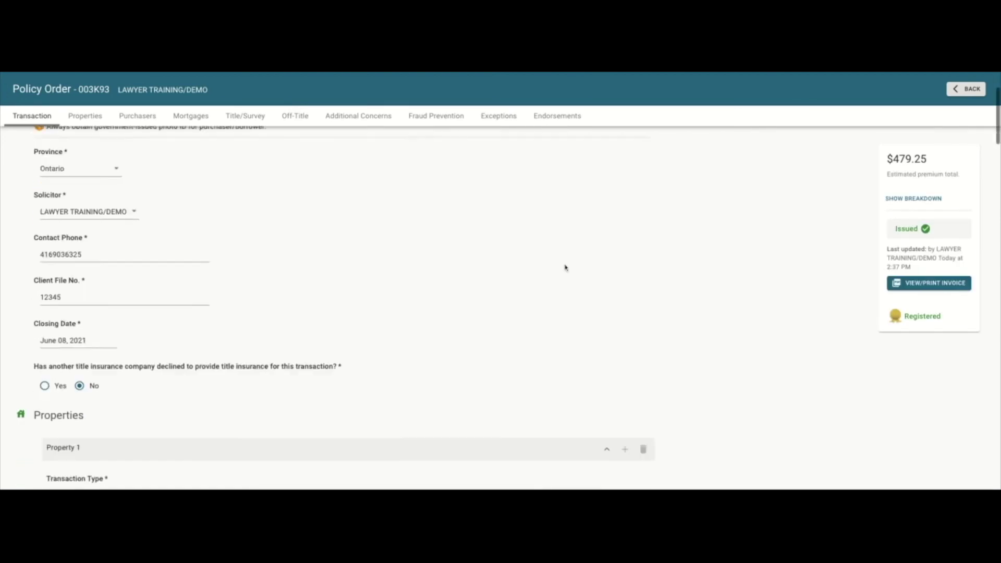
pyautogui.scroll(-10, 565, 268)
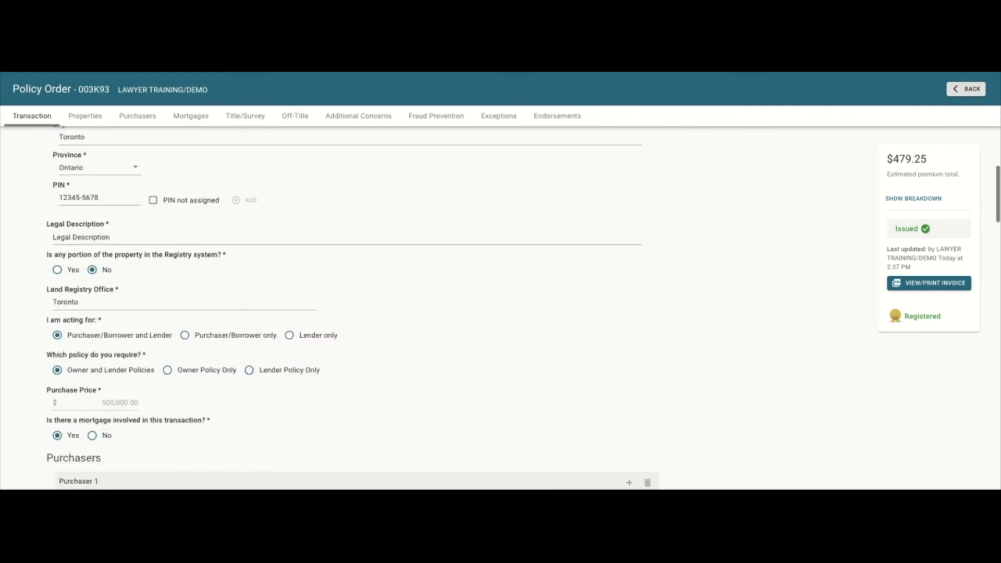
pyautogui.scroll(-6, 523, 308)
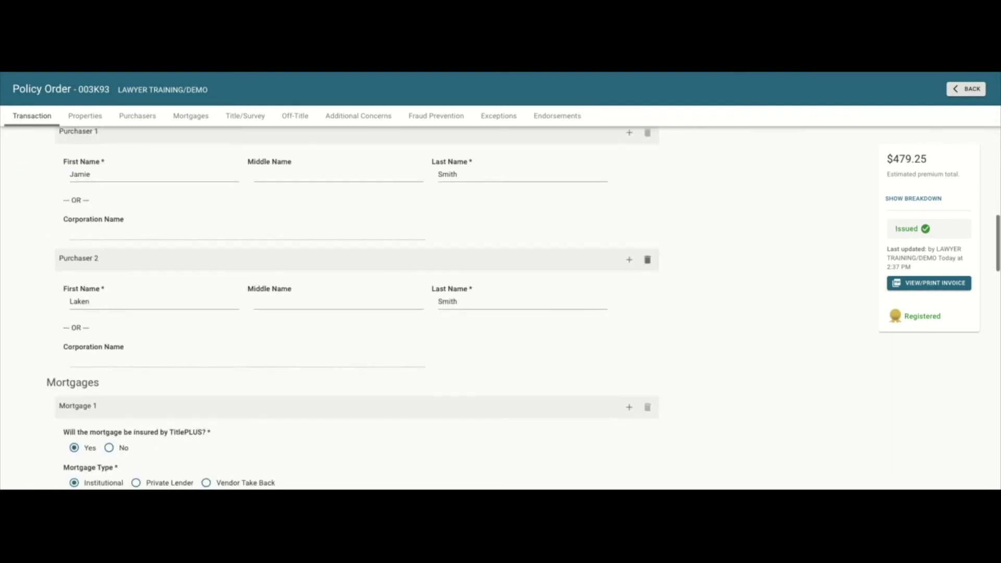
pyautogui.scroll(-9, 501, 307)
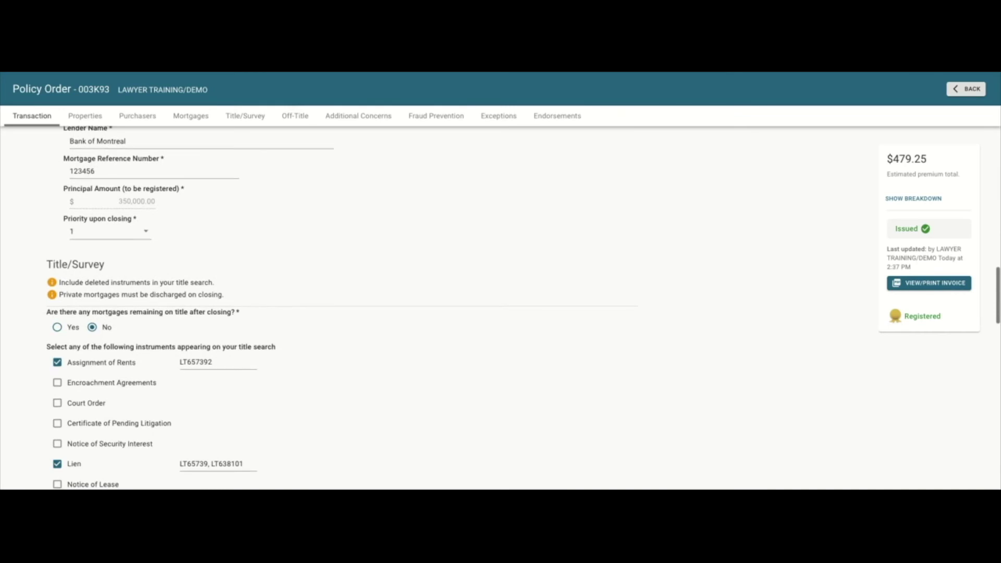
pyautogui.scroll(-9, 386, 245)
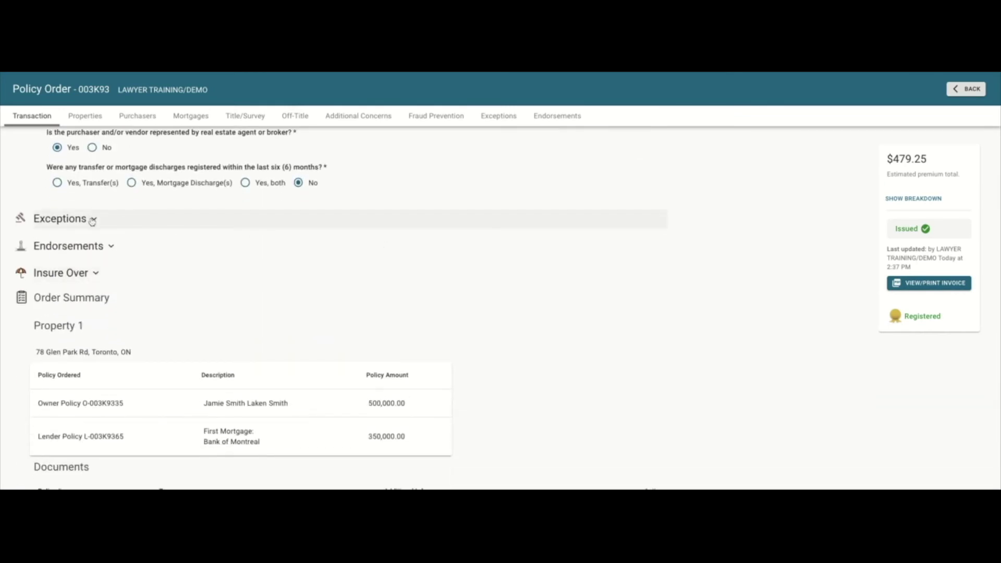
pyautogui.click(93, 219)
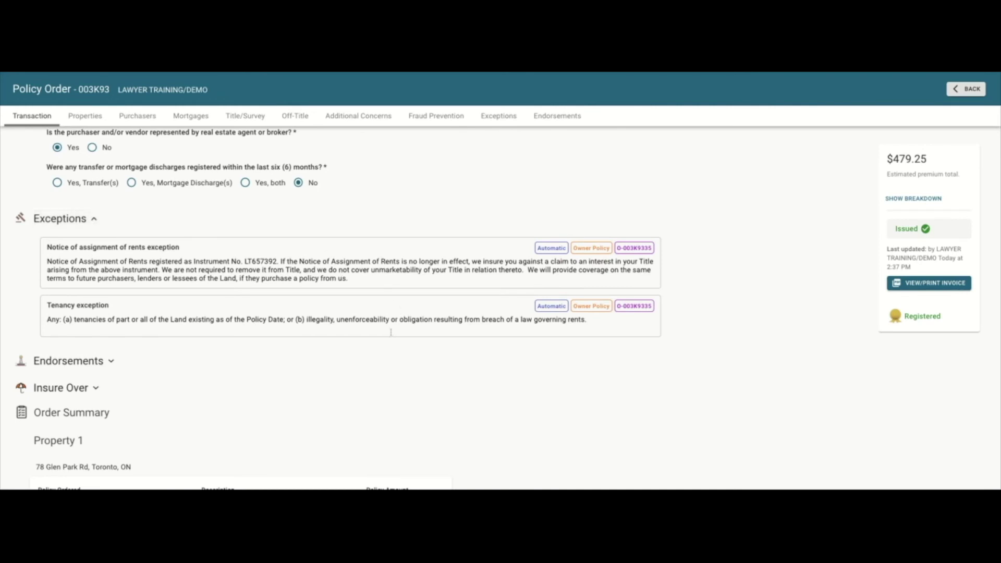
pyautogui.click(90, 225)
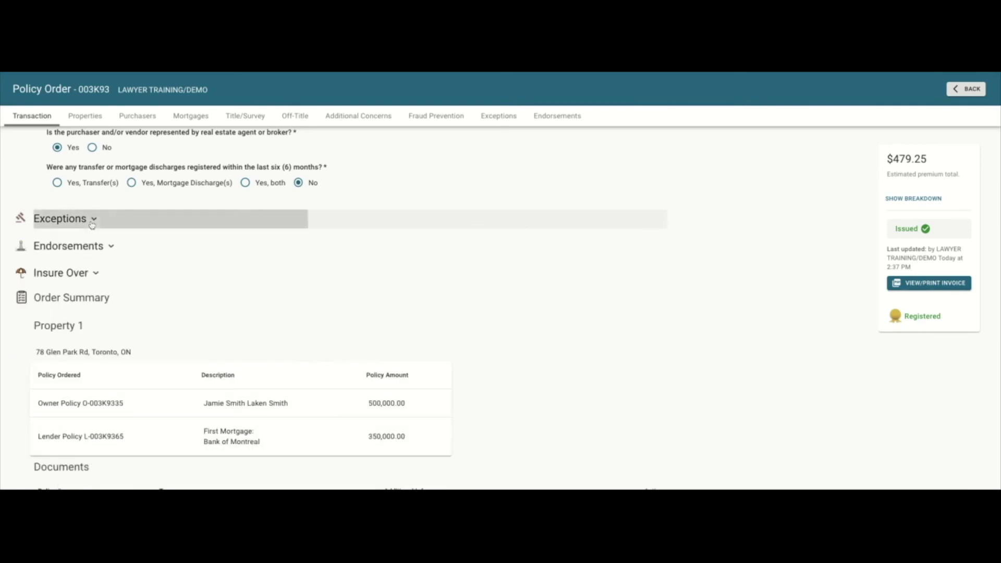
pyautogui.click(107, 248)
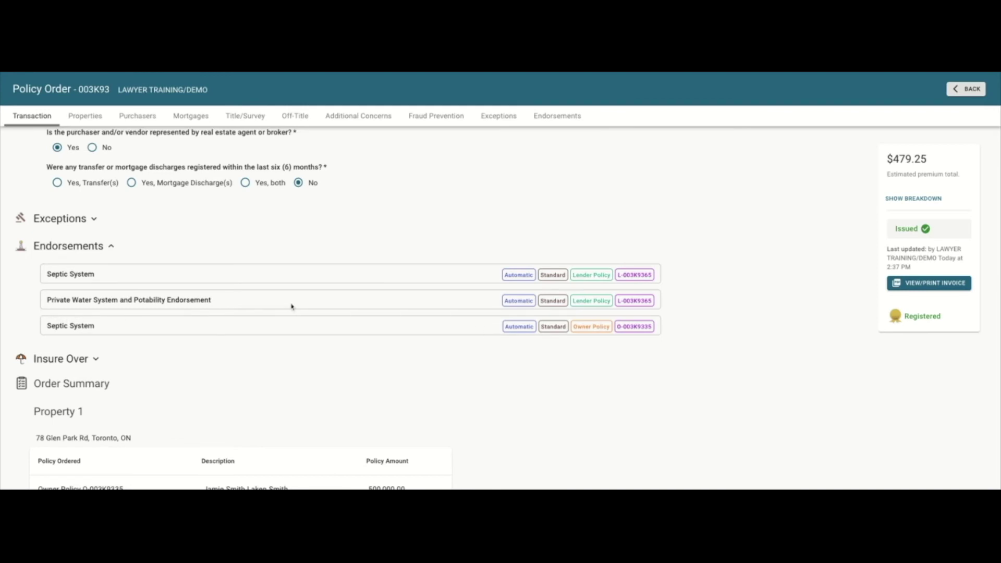
pyautogui.click(99, 254)
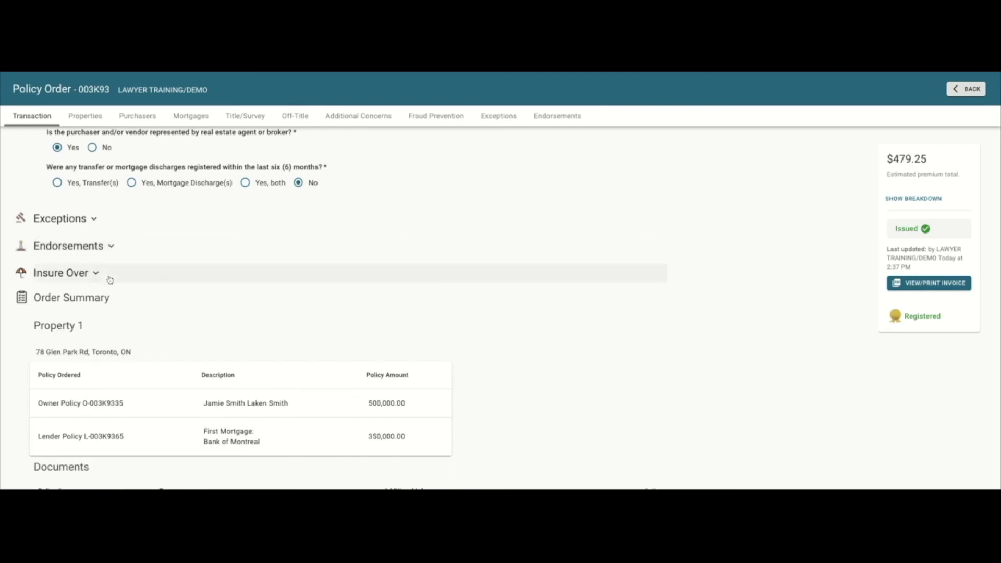
pyautogui.click(99, 275)
pyautogui.click(99, 275)
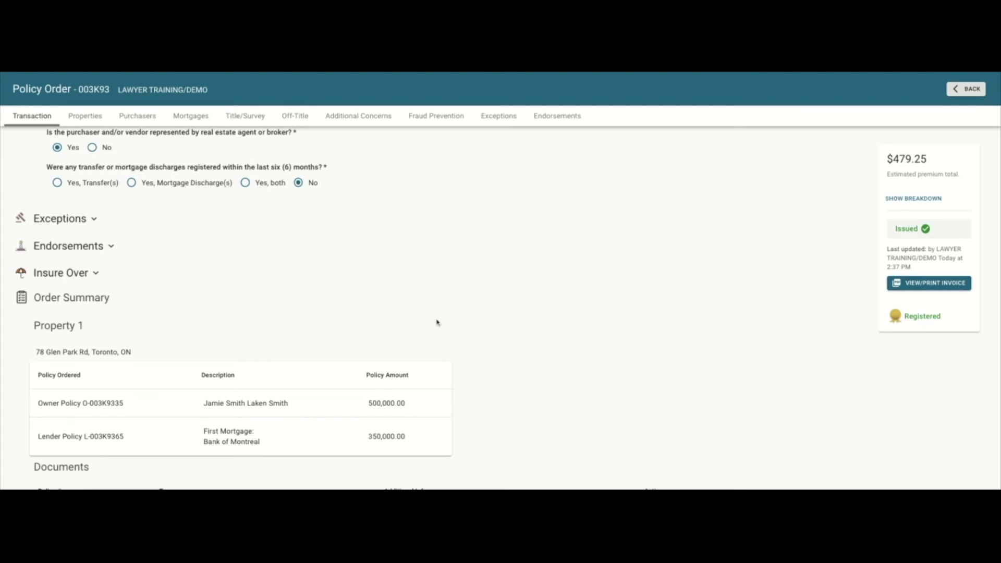
pyautogui.scroll(-3, 437, 322)
pyautogui.scroll(-1, 437, 322)
pyautogui.scroll(-1, 437, 322)
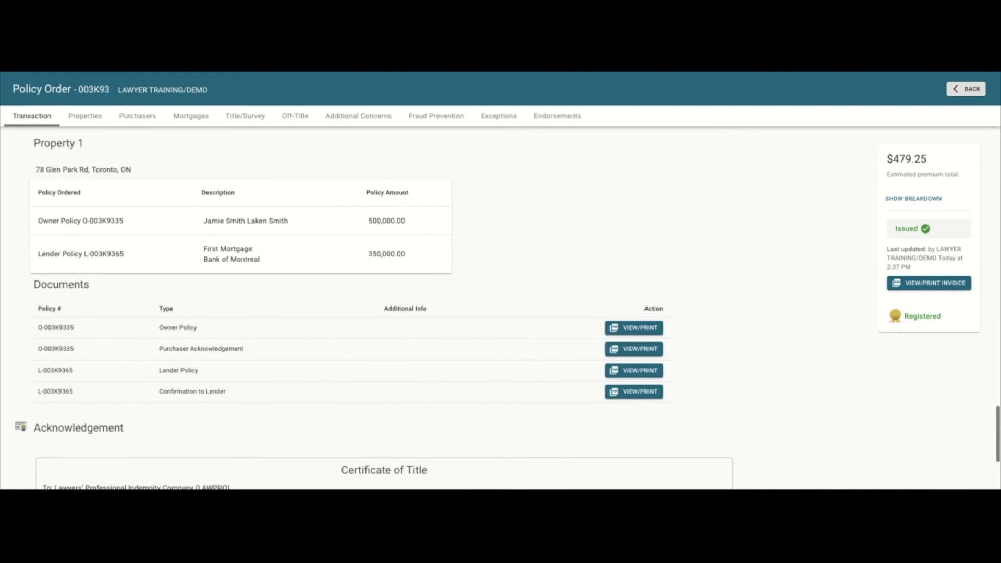
pyautogui.scroll(1, 493, 313)
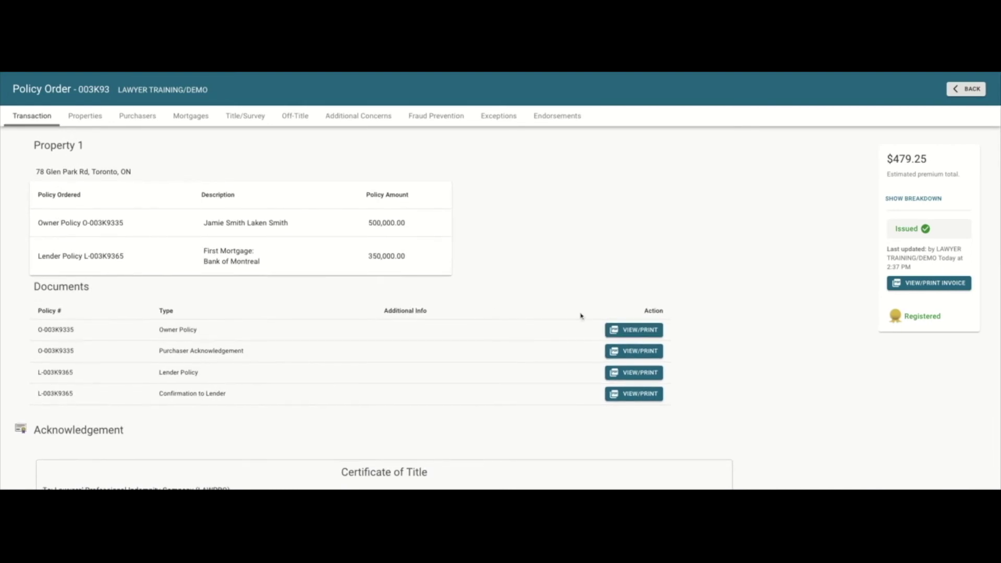
pyautogui.scroll(1, 674, 327)
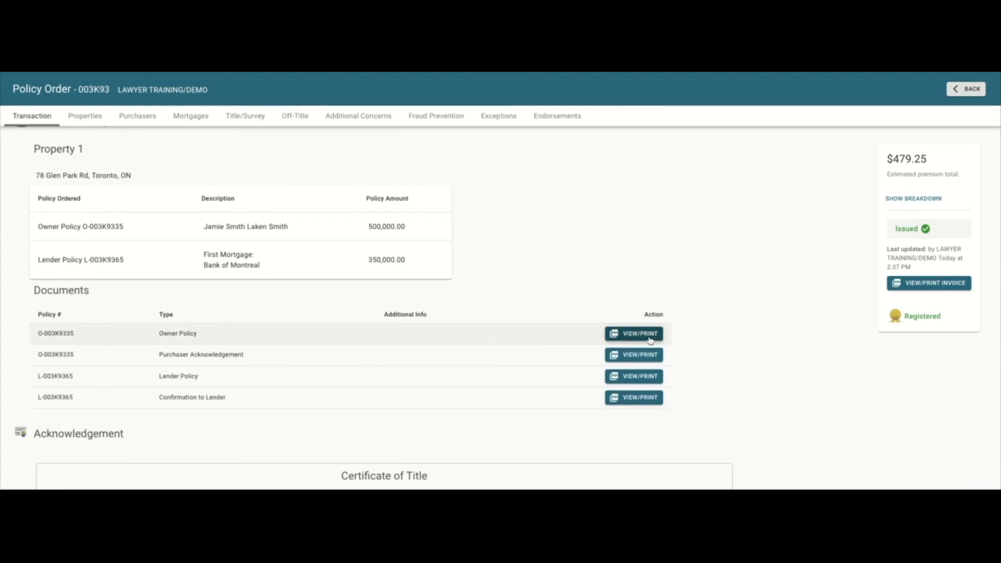
pyautogui.click(655, 334)
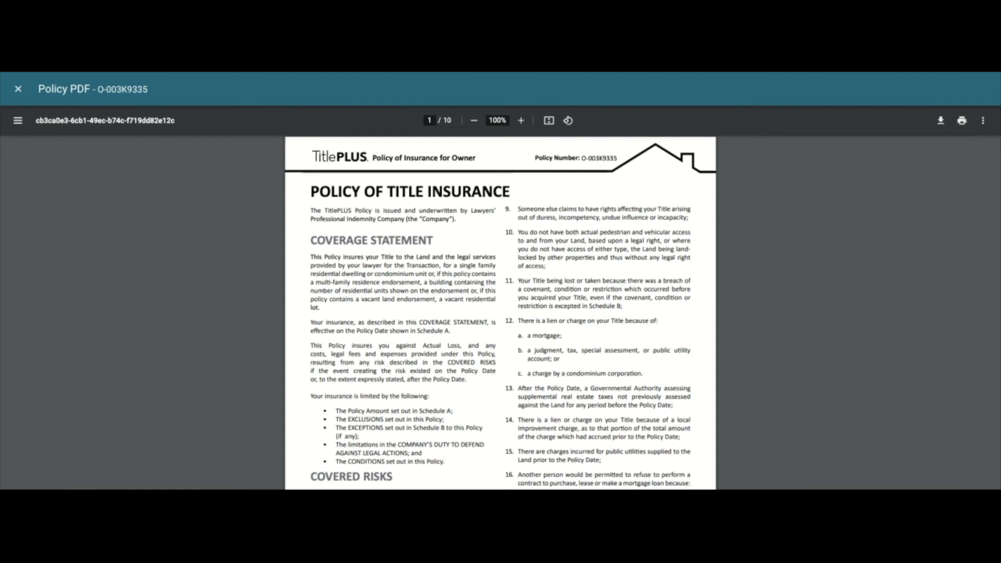
pyautogui.click(16, 91)
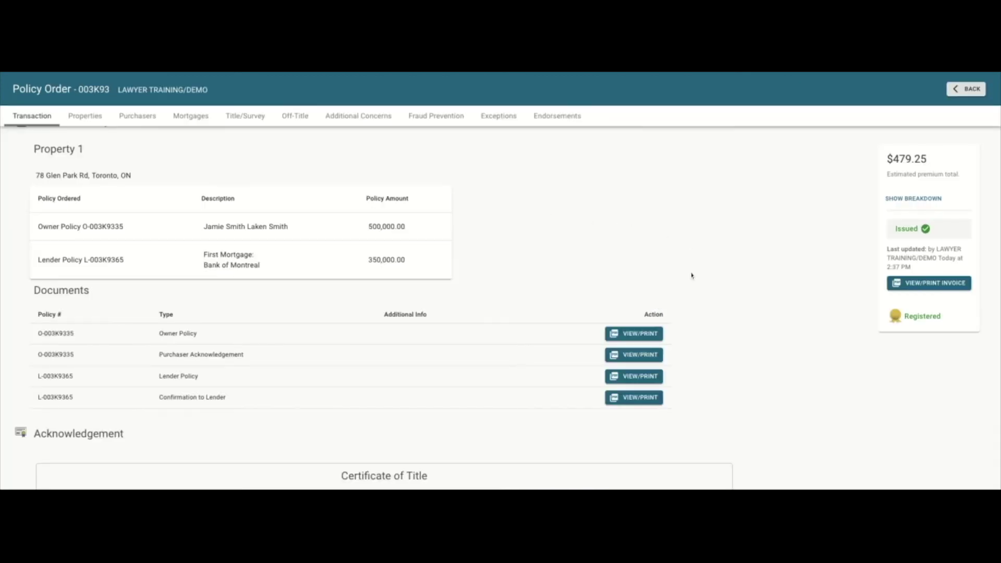
pyautogui.scroll(-1, 692, 275)
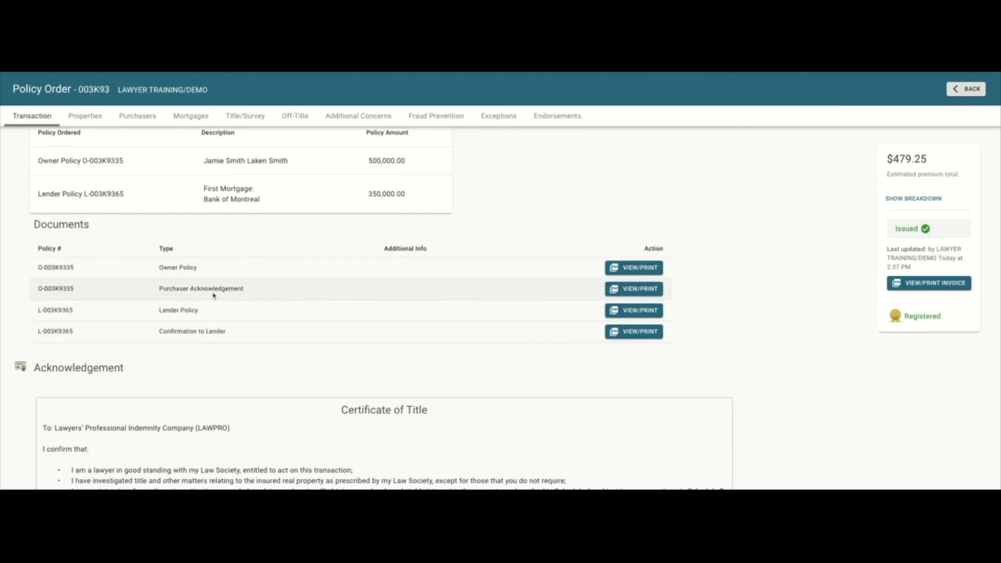
pyautogui.click(624, 289)
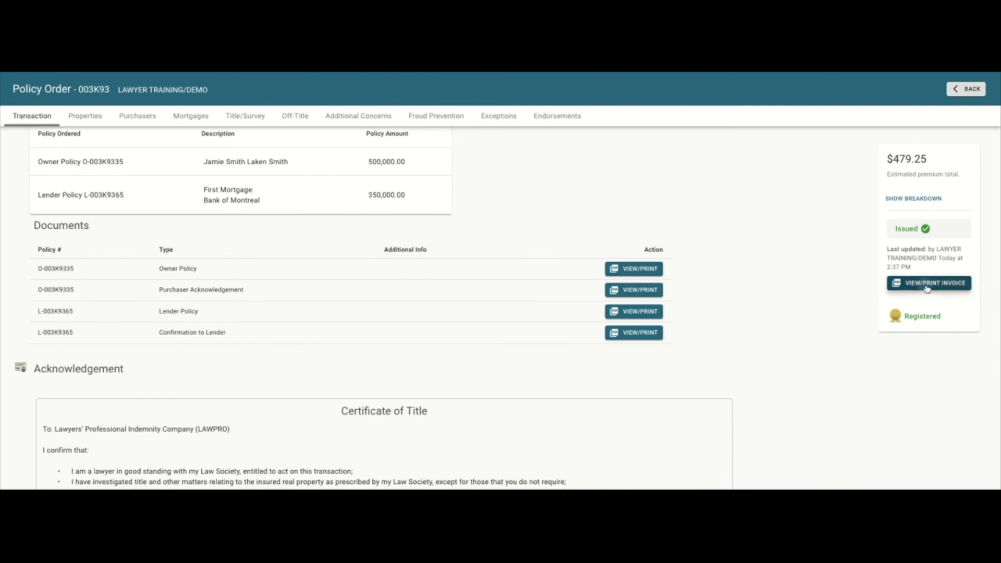
pyautogui.click(927, 286)
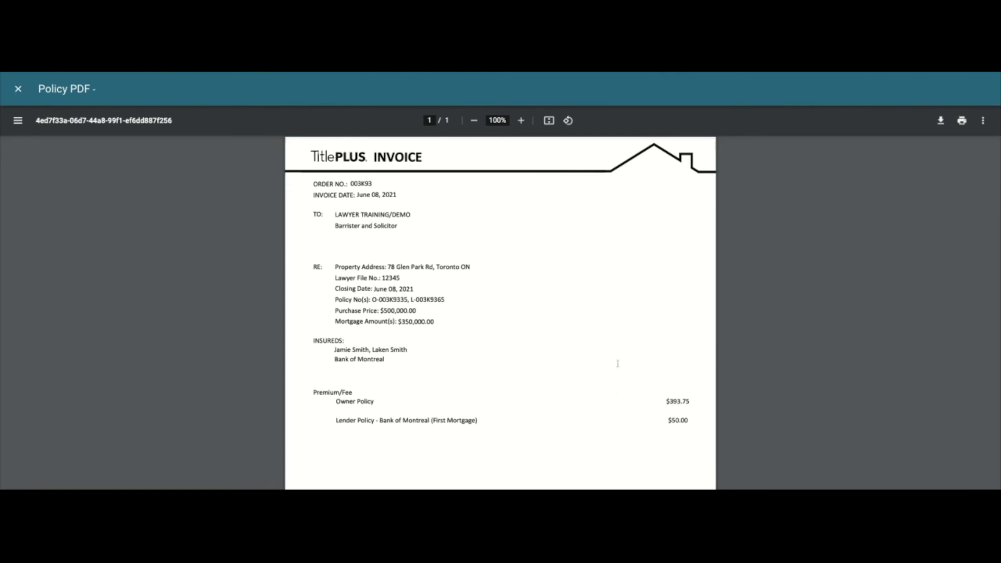
pyautogui.scroll(-3, 501, 312)
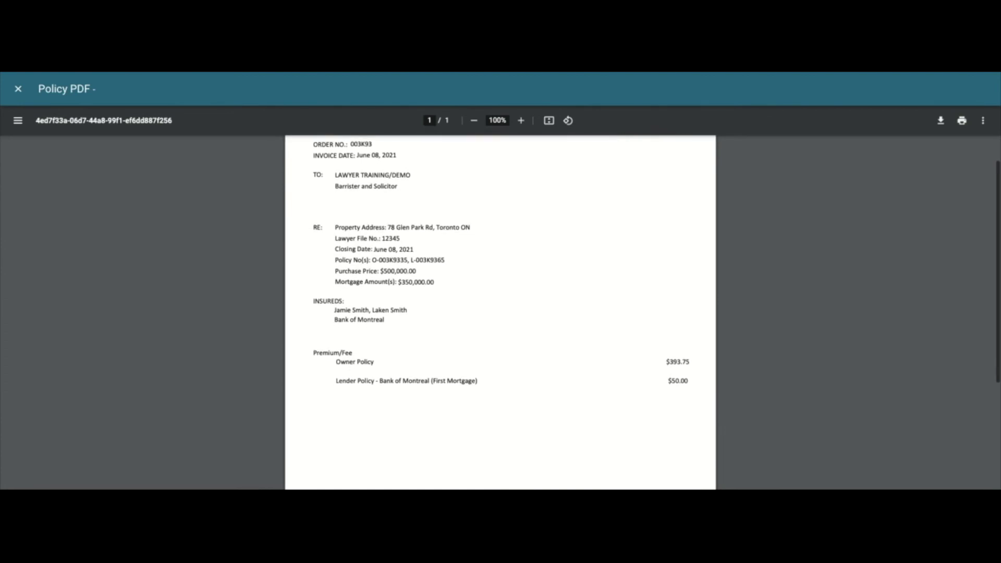
pyautogui.scroll(-2, 501, 313)
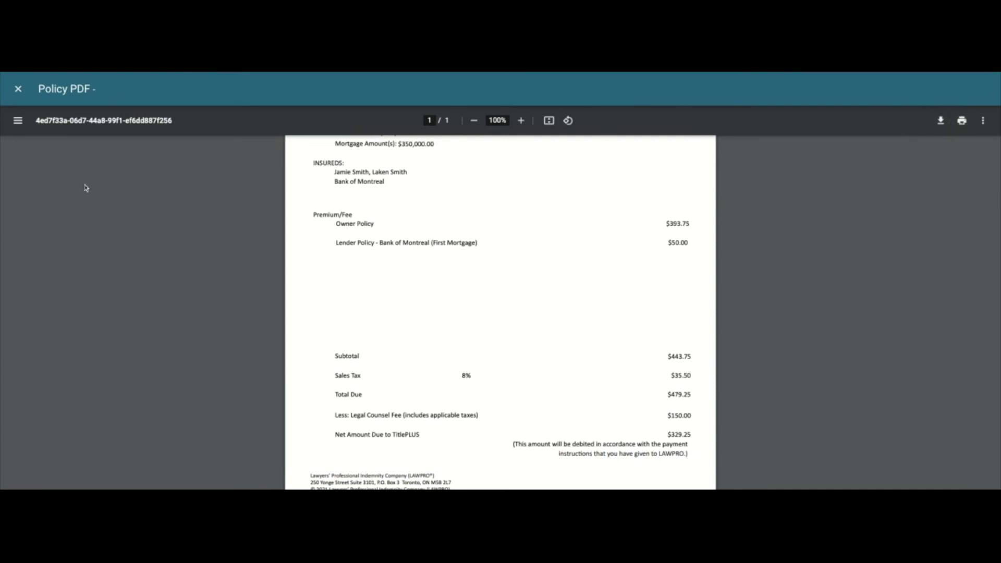
pyautogui.click(18, 89)
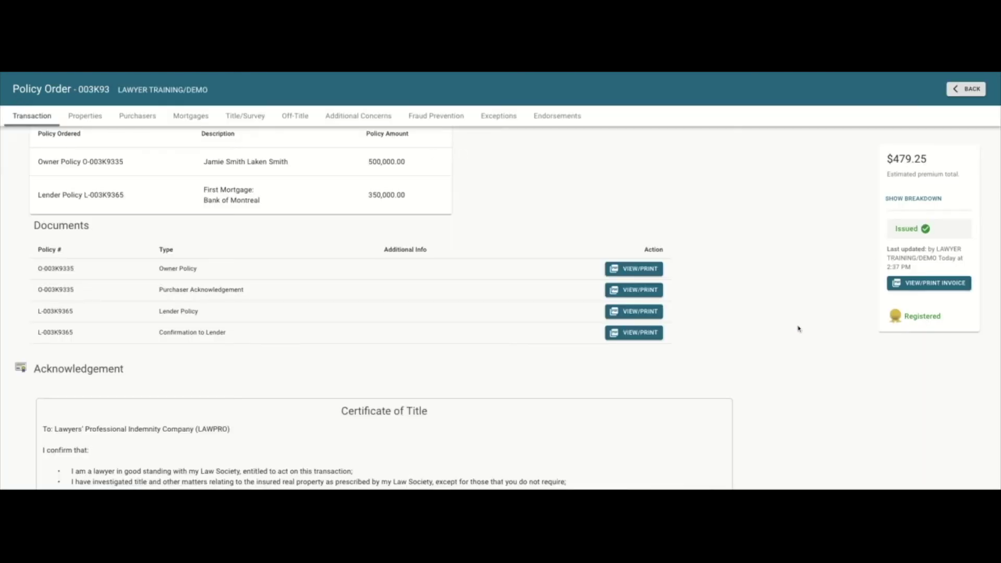
pyautogui.scroll(3, 778, 323)
pyautogui.scroll(-3, 778, 323)
pyautogui.scroll(-5, 374, 313)
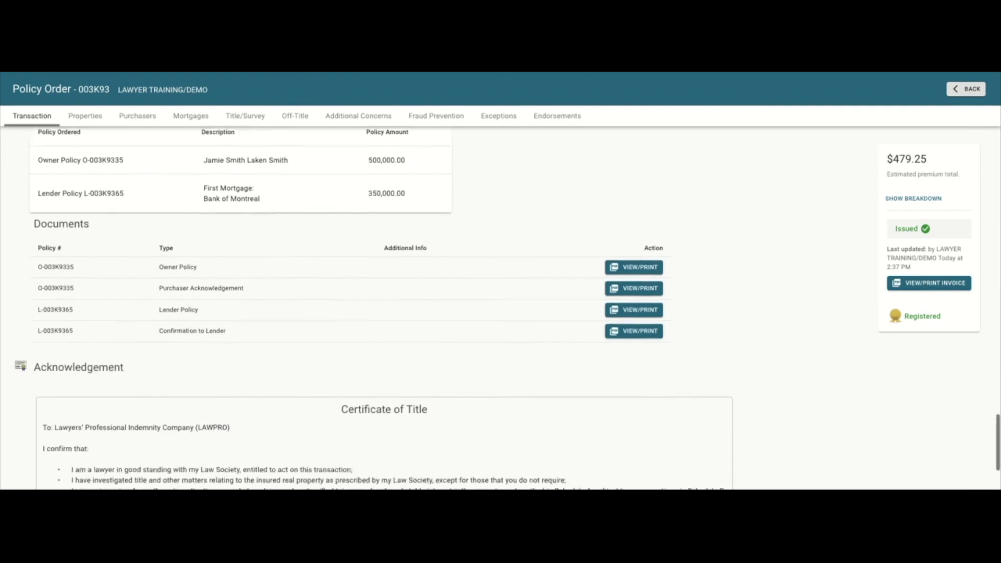
pyautogui.scroll(1, 374, 312)
pyautogui.scroll(3, 374, 309)
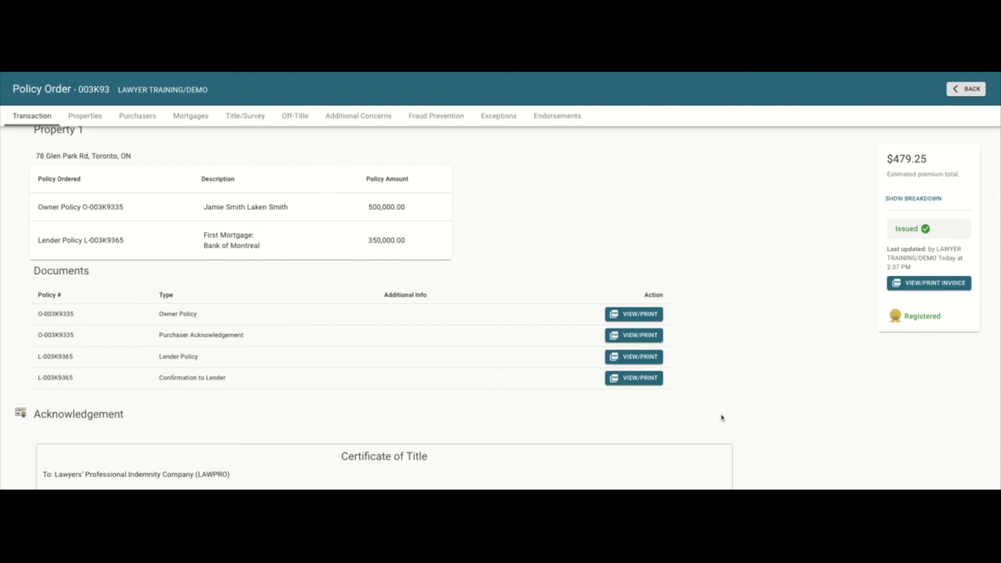
pyautogui.scroll(1, 732, 416)
pyautogui.scroll(-4, 733, 416)
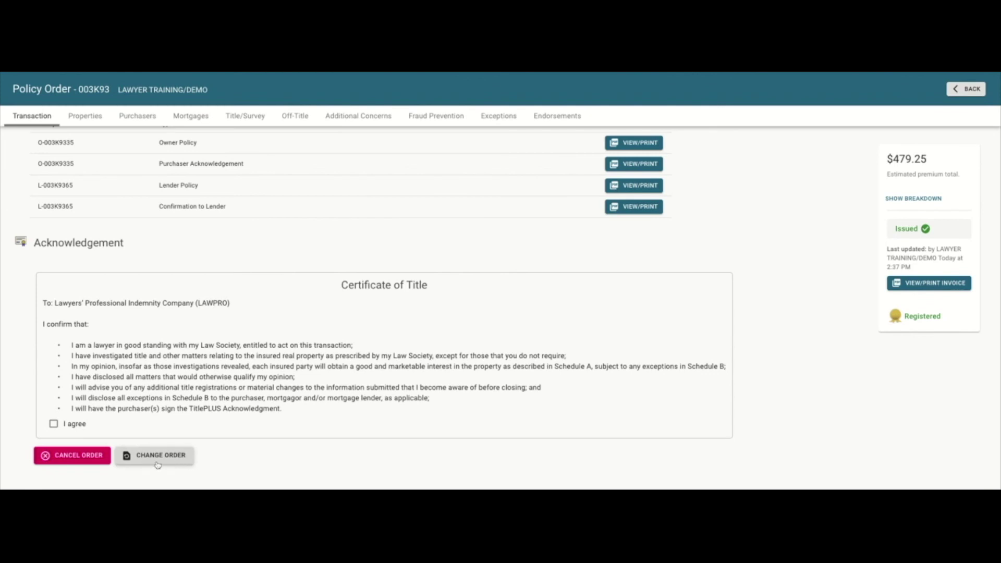
pyautogui.click(157, 465)
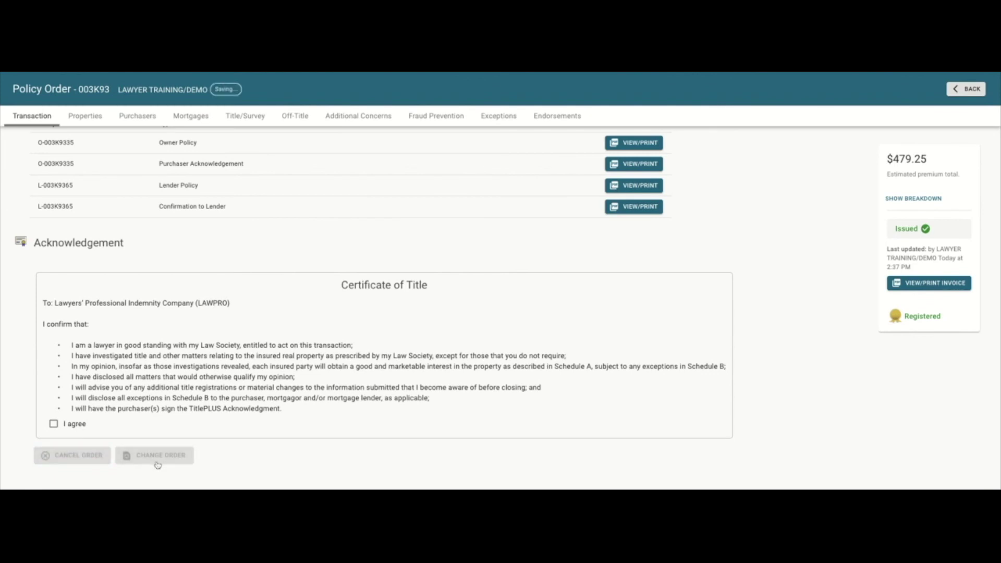